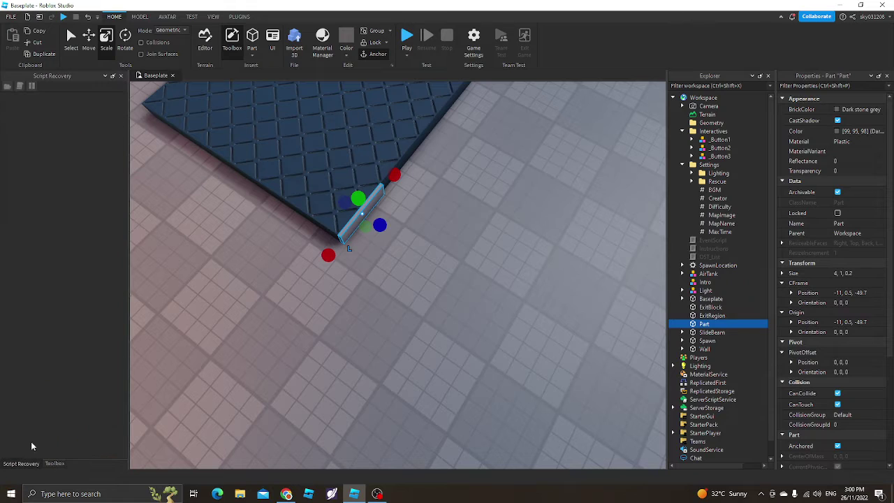
# - Apply the Limestone material to the thin part at the corner of the floor
pyautogui.click(321, 43)
pyautogui.moveTo(308, 289); pyautogui.dragTo(238, 251, button='right')
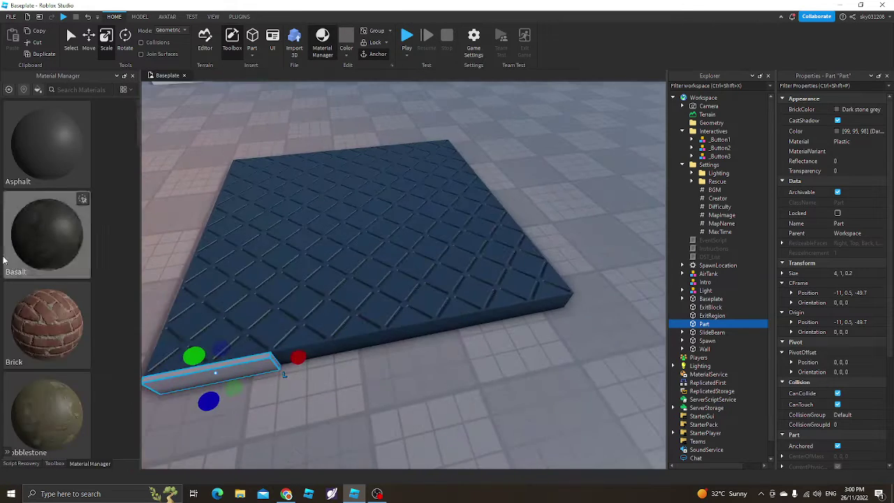
pyautogui.press('a')
pyautogui.scroll(-6, 54, 323)
pyautogui.press('d')
pyautogui.scroll(-15, 78, 338)
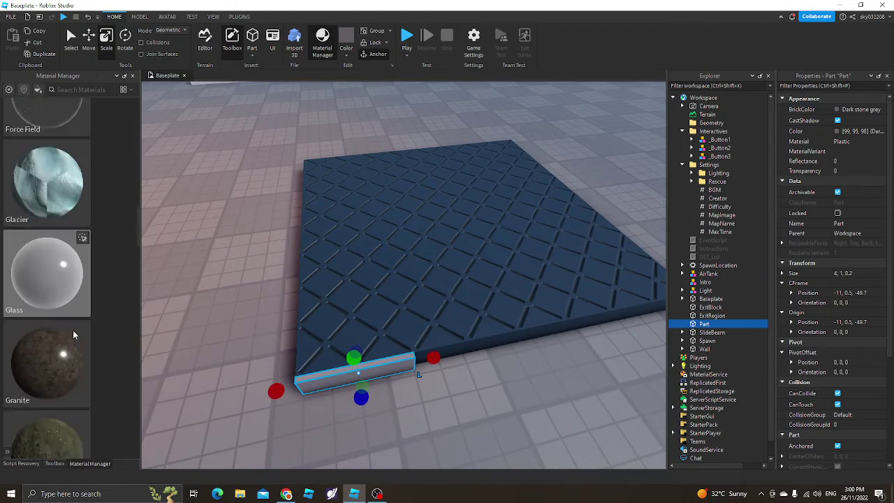
pyautogui.scroll(14, 76, 333)
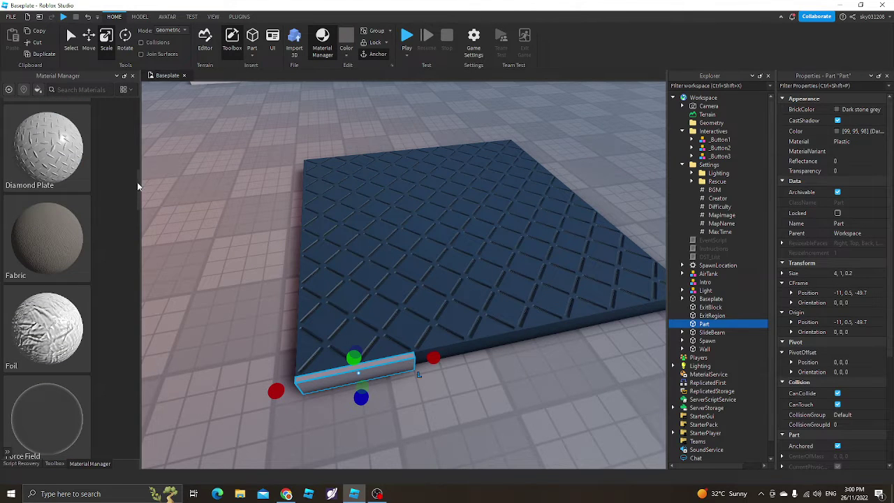
pyautogui.scroll(-7, 137, 209)
pyautogui.click(58, 249)
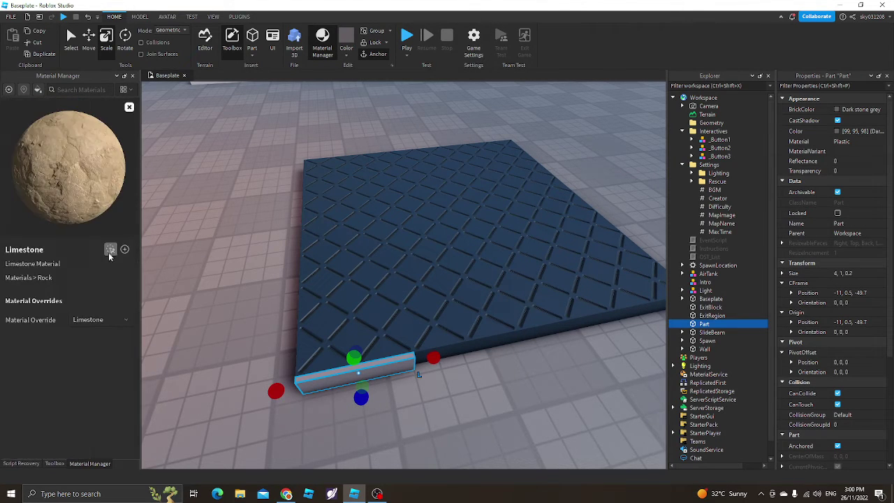
# - Resize the limestone part into a wall along the floor's edge, about 16 studs long, 16.6 high and 0.6 thick
pyautogui.moveTo(362, 404); pyautogui.dragTo(364, 416)
pyautogui.moveTo(385, 384); pyautogui.dragTo(349, 323, button='right')
pyautogui.press('d')
pyautogui.moveTo(286, 314); pyautogui.dragTo(599, 307)
pyautogui.moveTo(327, 299); pyautogui.dragTo(412, 300, button='right')
pyautogui.moveTo(412, 300); pyautogui.dragTo(423, 217)
pyautogui.moveTo(423, 218); pyautogui.dragTo(439, 196, button='right')
pyautogui.scroll(-1, 422, 92)
# - Try Black as the wall's colour, then return it to Dark stone grey
pyautogui.click(346, 55)
pyautogui.click(434, 220)
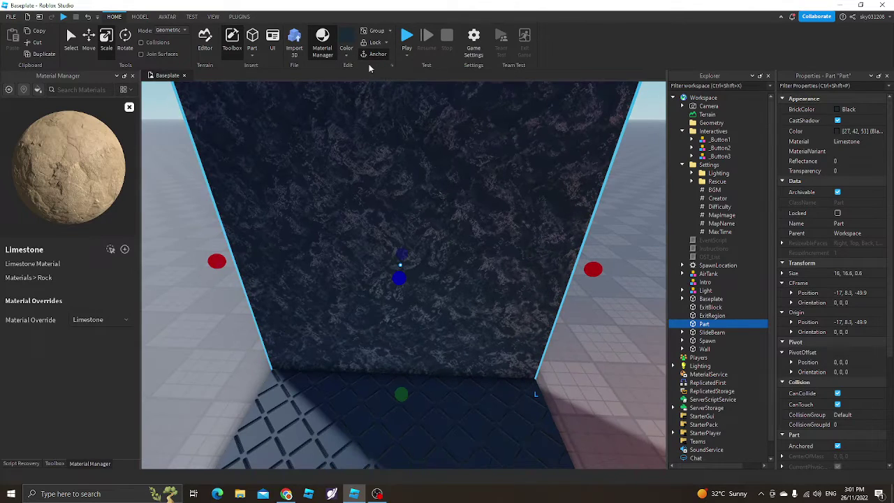
pyautogui.click(347, 56)
pyautogui.click(364, 220)
# - Set the wall's colour to a custom dark grey, RGB 61, 61, 61
pyautogui.click(836, 132)
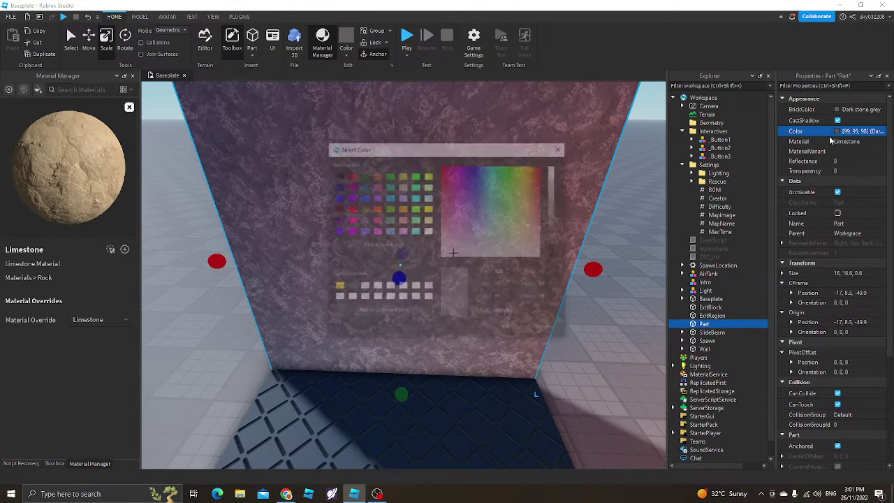
pyautogui.moveTo(555, 222)
pyautogui.mouseDown()
pyautogui.moveTo(557, 229)
pyautogui.moveTo(557, 218)
pyautogui.mouseUp()
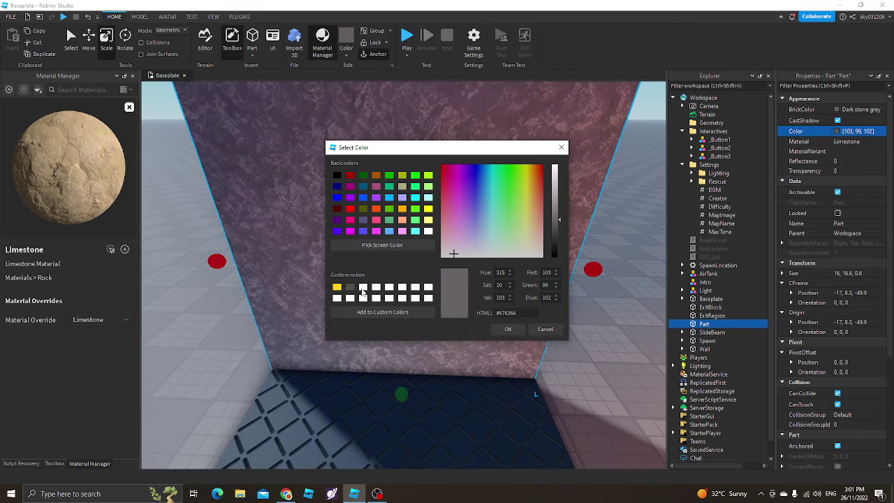
pyautogui.click(361, 287)
pyautogui.click(556, 241)
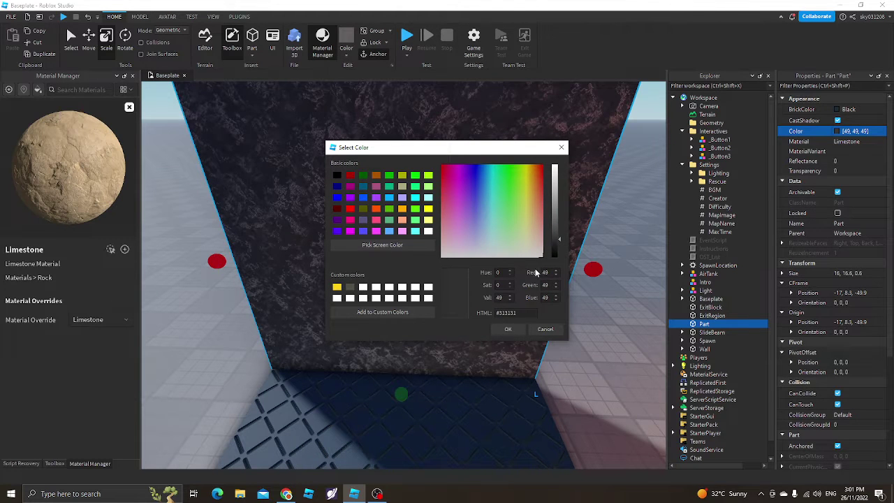
pyautogui.moveTo(556, 239); pyautogui.dragTo(557, 236)
pyautogui.click(518, 329)
pyautogui.moveTo(522, 297); pyautogui.dragTo(536, 287, button='right')
pyautogui.scroll(-3, 523, 290)
pyautogui.click(524, 289)
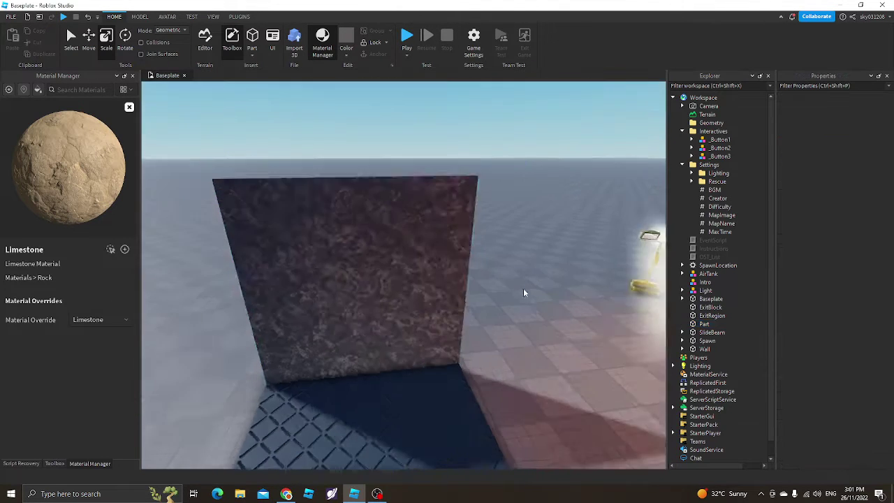
# - Duplicate the wall, rotate the copy 90 degrees onto the adjacent floor side and lengthen it to meet the floor's edge
pyautogui.scroll(-2, 419, 302)
pyautogui.click(318, 312)
pyautogui.moveTo(317, 312); pyautogui.dragTo(328, 325, button='right')
pyautogui.hotkey('ctrl', 'd')
pyautogui.moveTo(412, 263); pyautogui.dragTo(418, 310)
pyautogui.hotkey('ctrl', 'r')
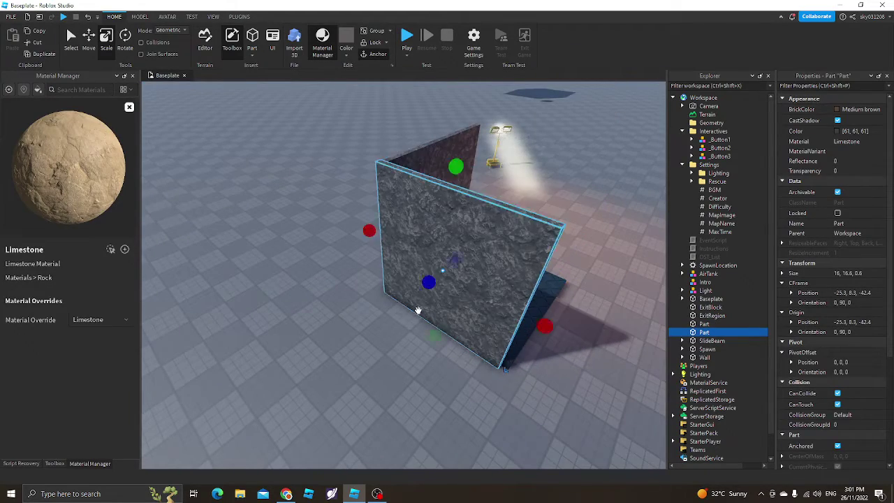
pyautogui.moveTo(418, 309); pyautogui.dragTo(417, 310, button='right')
pyautogui.moveTo(421, 304); pyautogui.dragTo(411, 303)
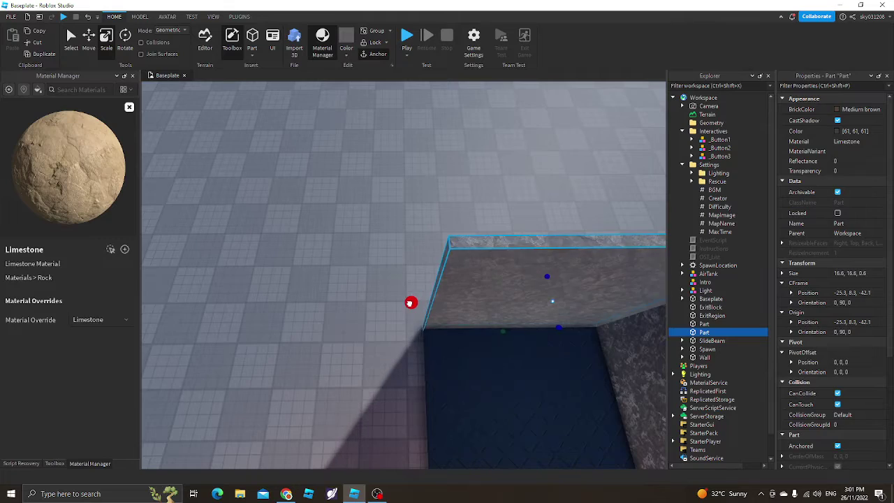
pyautogui.moveTo(333, 241); pyautogui.dragTo(333, 241, button='right')
# - Duplicate the side wall and move the copy to the opposite side of the floor
pyautogui.press('s')
pyautogui.click(88, 38)
pyautogui.hotkey('ctrl', 'd')
pyautogui.moveTo(361, 247); pyautogui.dragTo(509, 201)
pyautogui.click(578, 318)
pyautogui.press('w')
pyautogui.moveTo(576, 310); pyautogui.dragTo(577, 309, button='right')
# - Raise the back wall and both side walls to a height of about 26 studs
pyautogui.click(463, 334)
pyautogui.scroll(-2, 457, 328)
pyautogui.scroll(2, 433, 293)
pyautogui.hotkey('ctrl', '3')
pyautogui.scroll(-1, 408, 139)
pyautogui.moveTo(409, 217); pyautogui.dragTo(409, 116)
pyautogui.click(565, 257)
pyautogui.moveTo(532, 225); pyautogui.dragTo(494, 135)
pyautogui.scroll(-2, 519, 90)
pyautogui.click(311, 297)
pyautogui.moveTo(314, 239); pyautogui.dragTo(305, 131)
pyautogui.click(379, 132)
pyautogui.scroll(3, 395, 152)
pyautogui.scroll(-5, 349, 280)
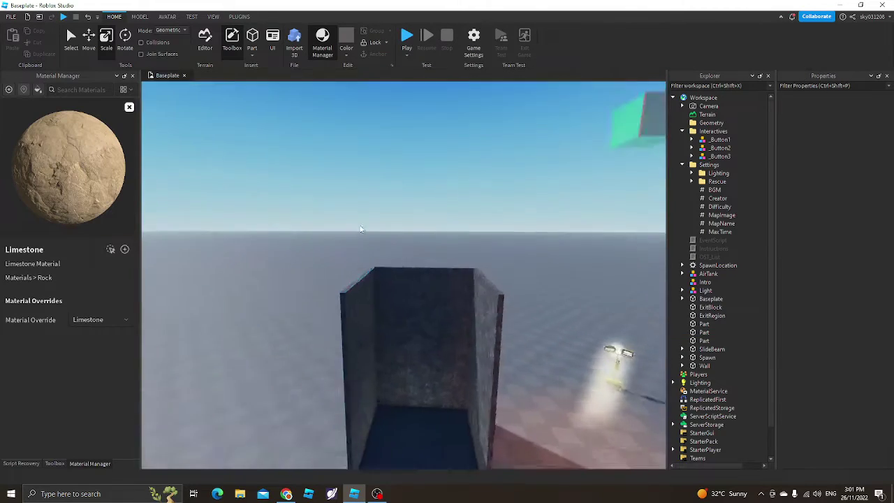
# - Adjust the height of the slightly lower side wall to match the back wall
pyautogui.scroll(4, 240, 366)
pyautogui.moveTo(526, 217); pyautogui.dragTo(526, 217, button='right')
pyautogui.scroll(-2, 526, 217)
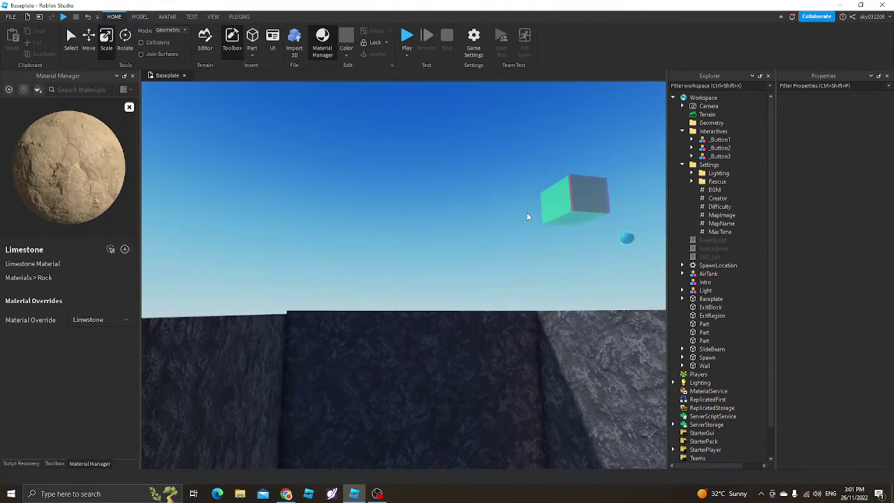
pyautogui.click(208, 337)
pyautogui.moveTo(217, 294); pyautogui.dragTo(216, 285)
pyautogui.click(314, 262)
pyautogui.scroll(-4, 440, 254)
pyautogui.moveTo(439, 253); pyautogui.dragTo(439, 254, button='right')
pyautogui.scroll(3, 461, 307)
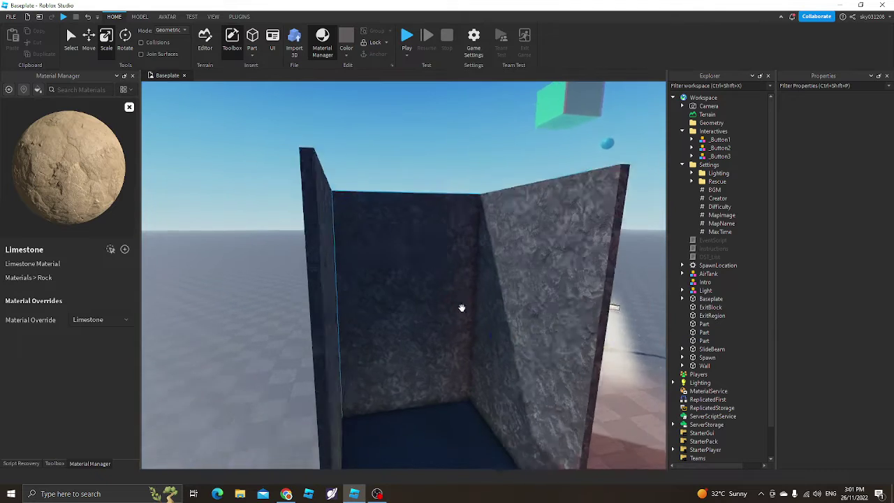
# - Duplicate a wall and resize the copy across the open front, raising its bottom edge to leave a doorway
pyautogui.moveTo(462, 308); pyautogui.dragTo(461, 308, button='right')
pyautogui.click(468, 312)
pyautogui.hotkey('ctrl', 'd')
pyautogui.moveTo(383, 223); pyautogui.dragTo(492, 283)
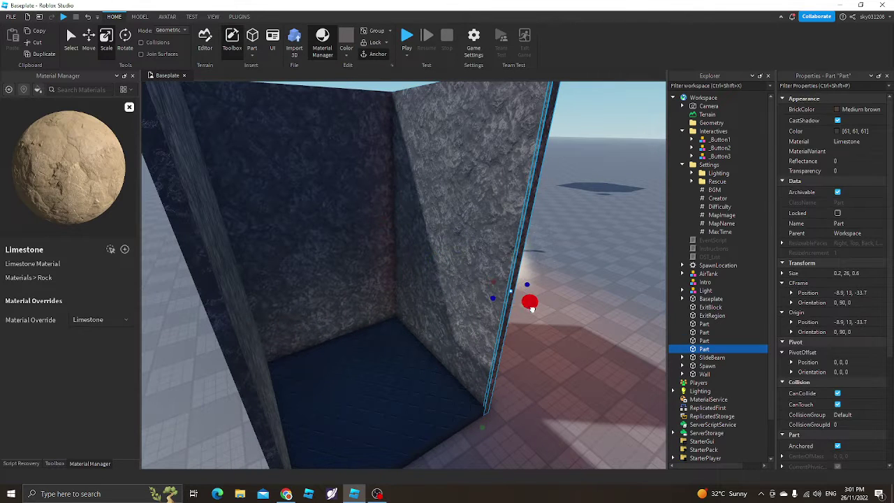
pyautogui.moveTo(483, 425); pyautogui.dragTo(493, 319)
pyautogui.moveTo(514, 208); pyautogui.dragTo(159, 327)
pyautogui.press('s')
pyautogui.click(178, 429)
pyautogui.press('w')
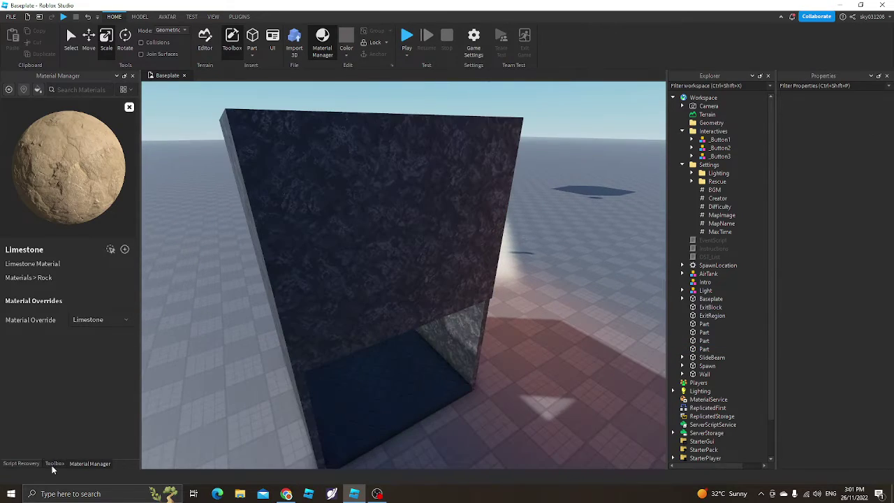
# - Duplicate the front wall and resize the copy into a roof of about 17.2 by 1.4 by 17 studs covering the room
pyautogui.click(53, 464)
pyautogui.press('w')
pyautogui.moveTo(653, 370); pyautogui.dragTo(412, 166, button='right')
pyautogui.press('s')
pyautogui.click(405, 236)
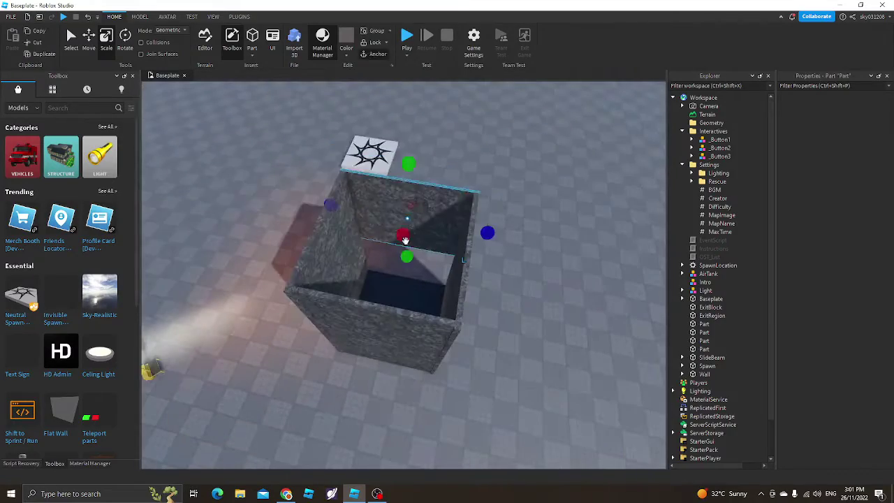
pyautogui.hotkey('ctrl', 'd')
pyautogui.moveTo(407, 254); pyautogui.dragTo(413, 144)
pyautogui.moveTo(402, 194); pyautogui.dragTo(328, 333)
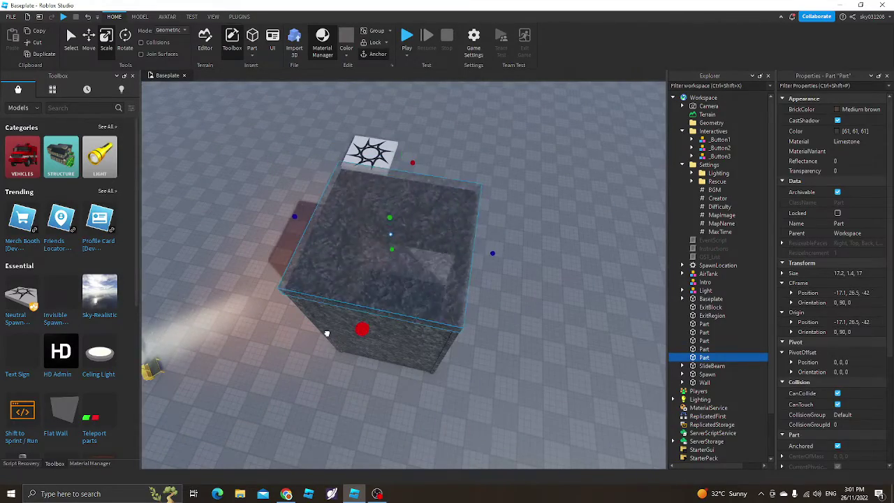
# - Give the roof part the Neon material and the Really black colour
pyautogui.click(488, 395)
pyautogui.press('w')
pyautogui.moveTo(488, 395); pyautogui.dragTo(494, 374, button='right')
pyautogui.click(482, 321)
pyautogui.click(79, 466)
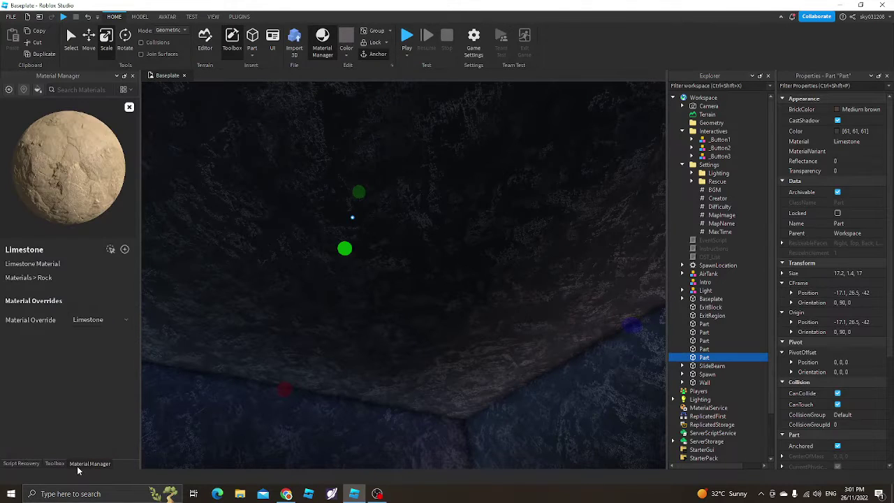
pyautogui.click(131, 110)
pyautogui.moveTo(138, 129); pyautogui.dragTo(163, 451)
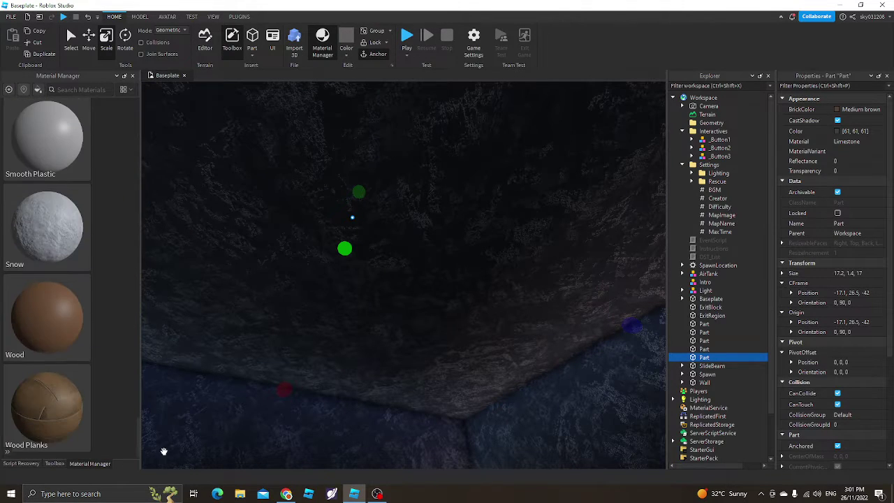
pyautogui.scroll(10, 65, 232)
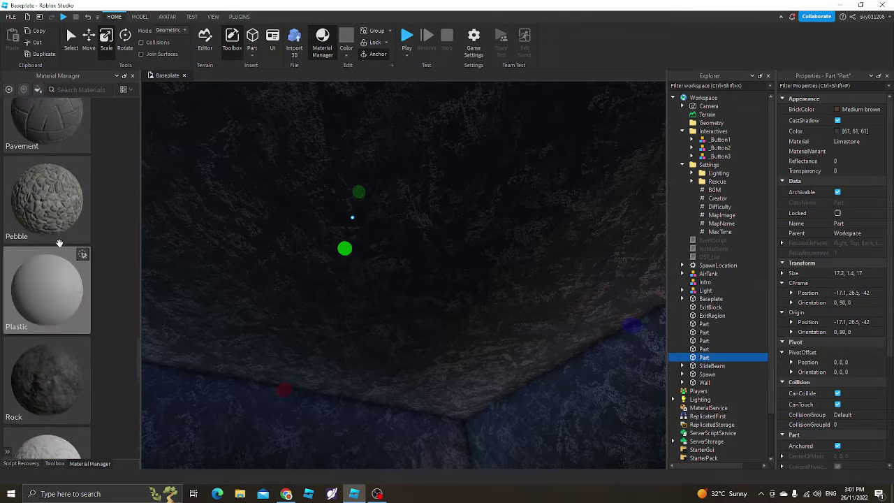
pyautogui.scroll(3, 60, 240)
pyautogui.click(45, 305)
pyautogui.click(125, 249)
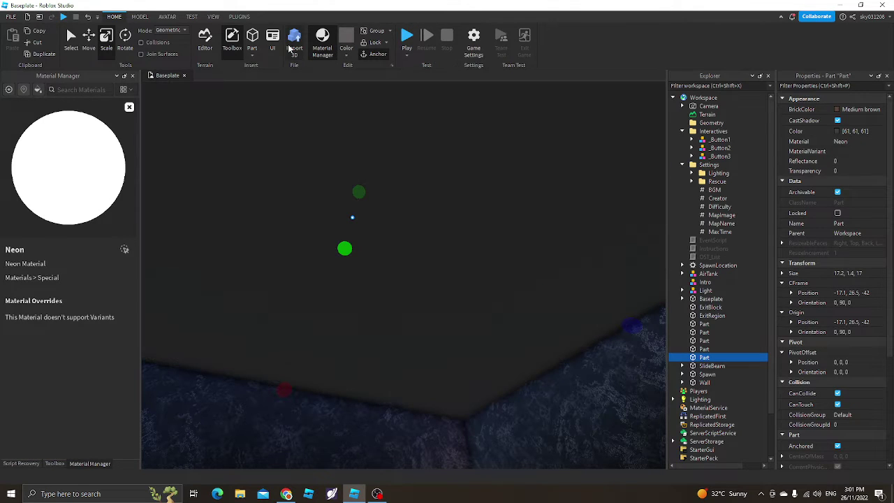
pyautogui.click(349, 55)
pyautogui.click(353, 217)
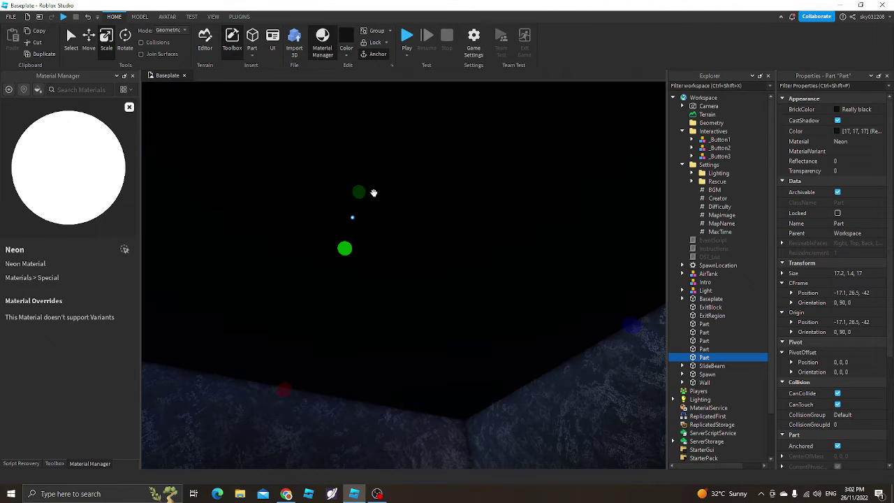
# - Duplicate the black roof into a layer about 0.8 studs thick beneath it and set its transparency to 0.3
pyautogui.hotkey('ctrl', 'd')
pyautogui.moveTo(359, 192); pyautogui.dragTo(349, 279)
pyautogui.moveTo(344, 248); pyautogui.dragTo(343, 274)
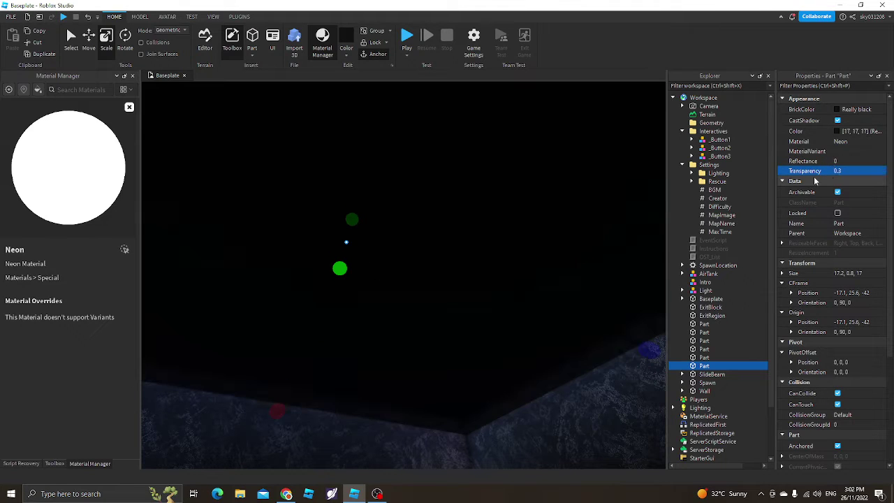
# - Duplicate that black layer into another about 1 stud thick below it and set its transparency to 0.5
pyautogui.hotkey('ctrl', 'd')
pyautogui.moveTo(352, 220); pyautogui.dragTo(347, 329)
pyautogui.moveTo(339, 268); pyautogui.dragTo(332, 301)
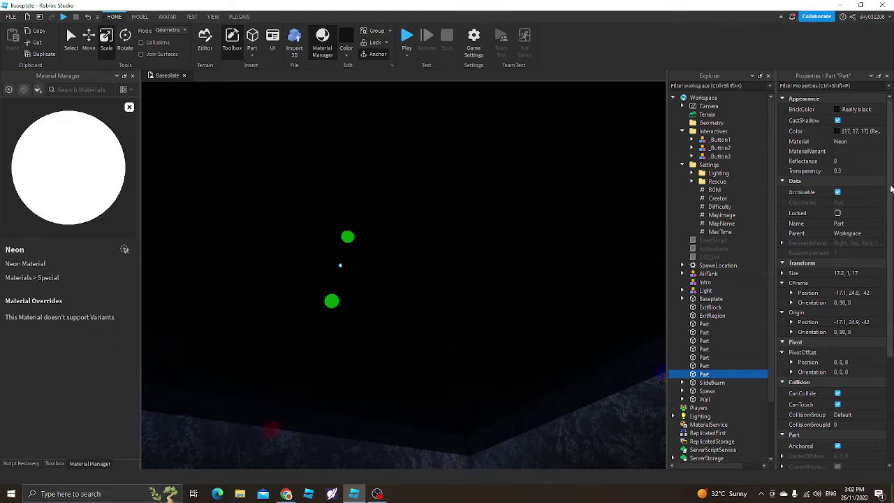
pyautogui.write('0.5')
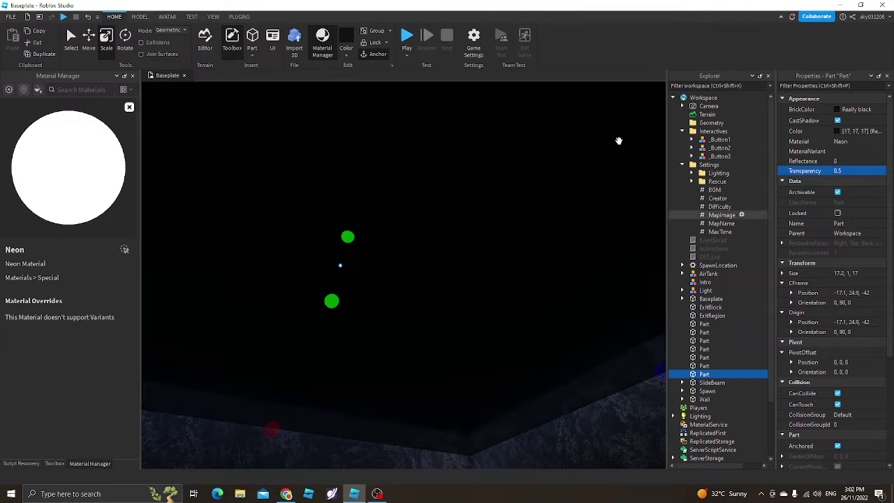
# - Add a further black layer about 1 stud thick below the 0.5 layer by duplicating it, with transparency 0.6
pyautogui.hotkey('ctrl', 'd')
pyautogui.moveTo(332, 300); pyautogui.dragTo(329, 317)
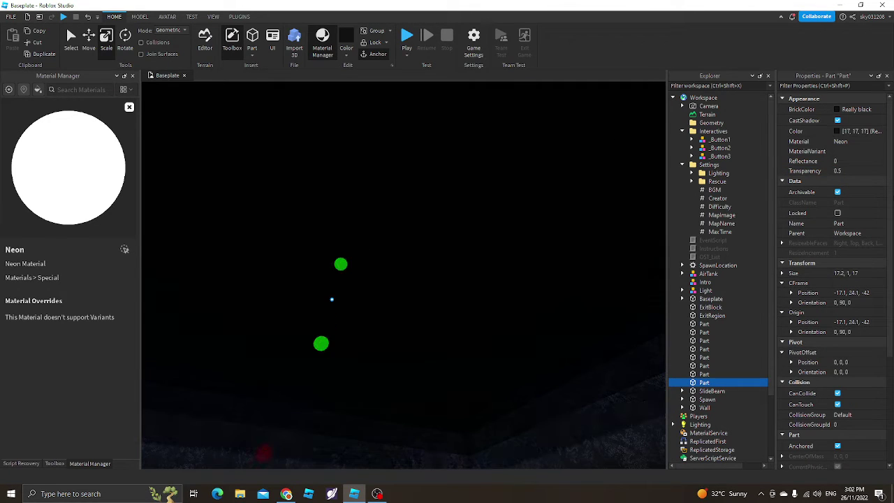
pyautogui.write('0.6')
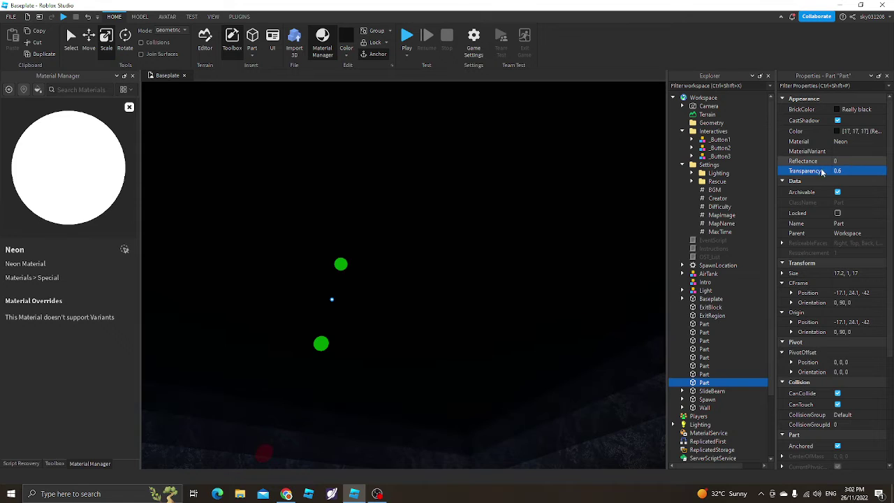
# - Duplicate the lowest black layer into one about 0.8 studs thick beneath it and set its transparency to 0.8
pyautogui.moveTo(373, 222); pyautogui.dragTo(349, 245, button='right')
pyautogui.hotkey('ctrl', 'd')
pyautogui.moveTo(362, 228); pyautogui.dragTo(327, 324)
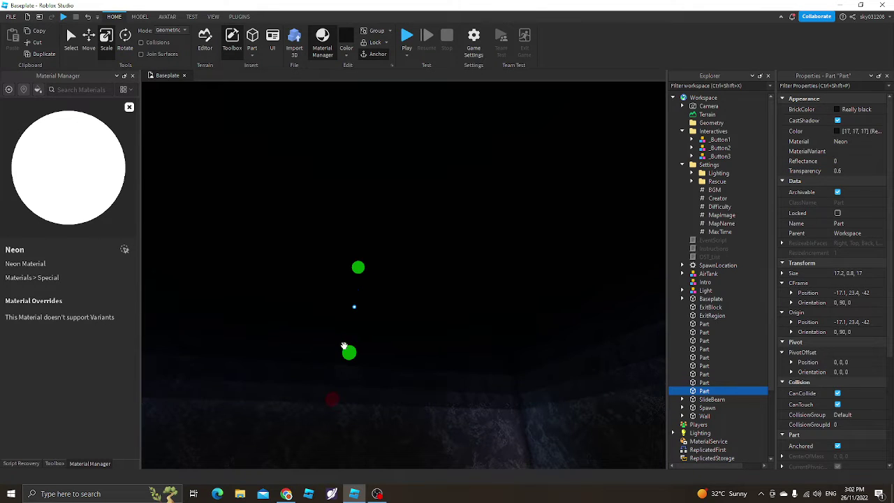
pyautogui.write('0.8')
pyautogui.press('Return')
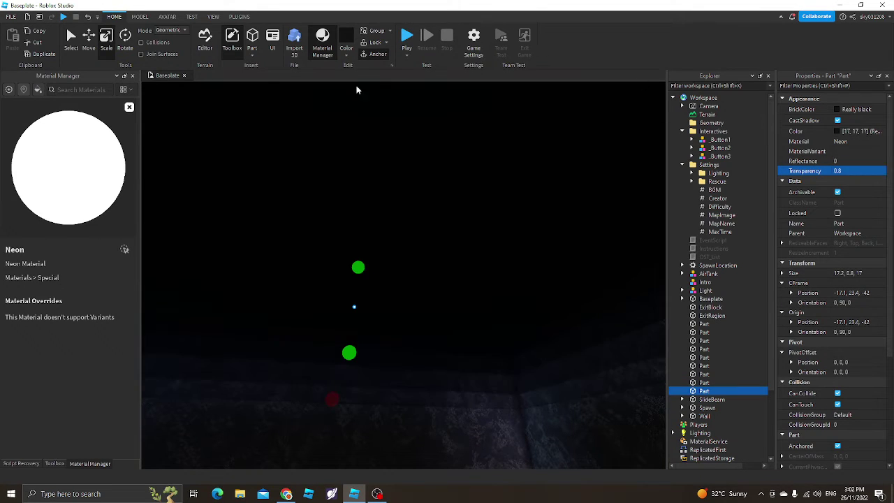
# - Insert a Truss part into the Workspace
pyautogui.scroll(5, 527, 412)
pyautogui.click(527, 413)
pyautogui.moveTo(527, 413); pyautogui.dragTo(548, 394, button='right')
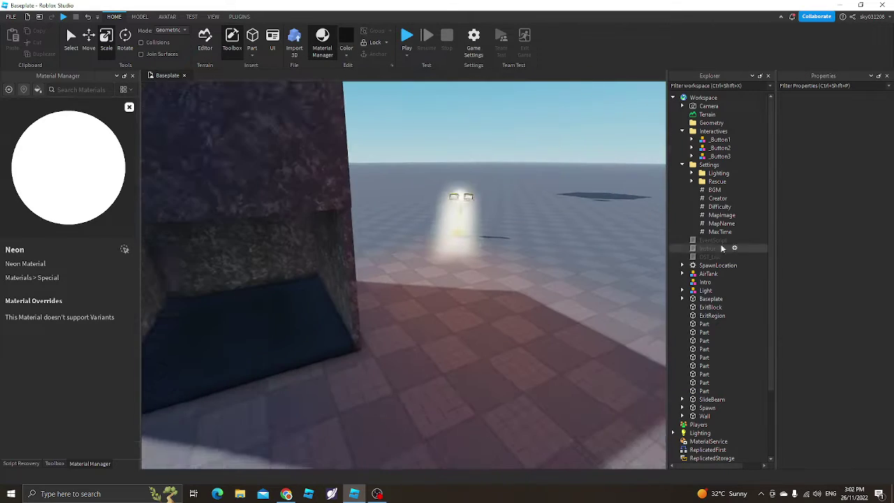
pyautogui.click(722, 97)
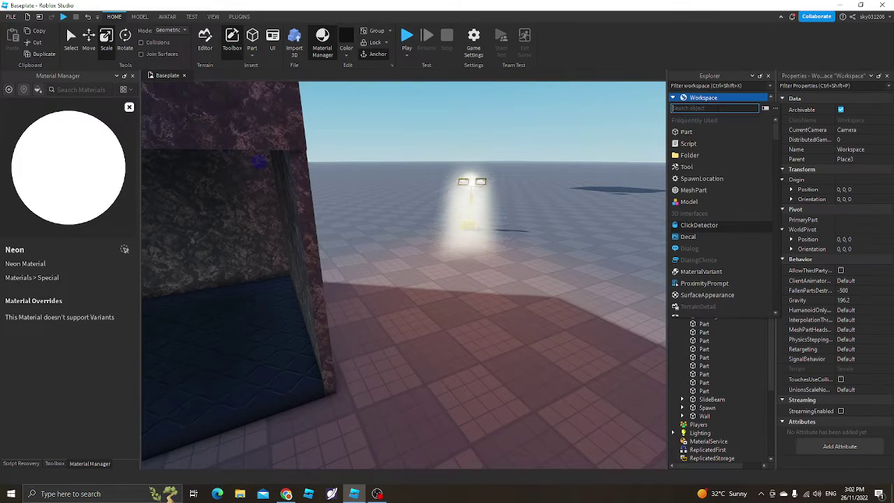
pyautogui.write('tr')
pyautogui.click(702, 135)
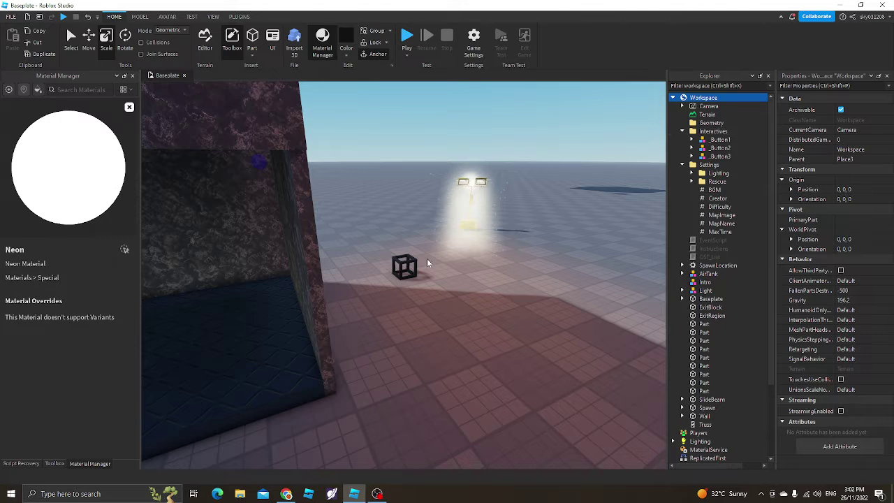
# - Move the truss into the back corner inside the room and colour it Dark stone grey
pyautogui.press('a')
pyautogui.moveTo(391, 291); pyautogui.dragTo(358, 290)
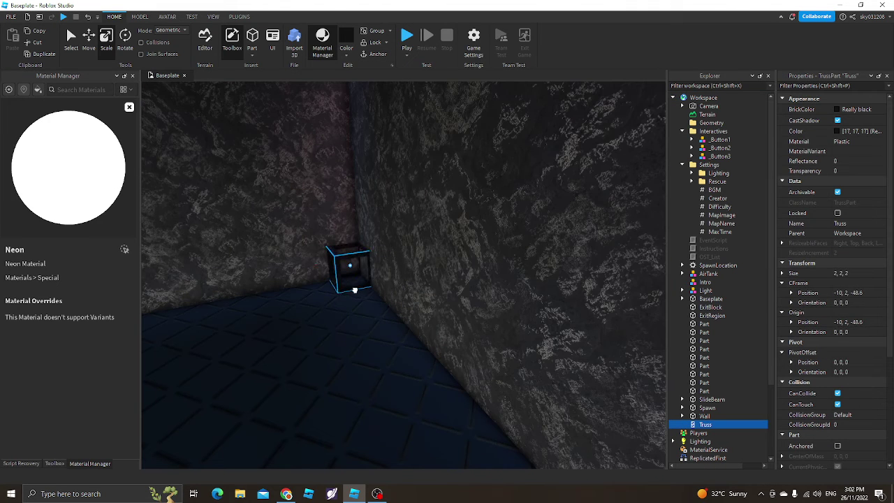
pyautogui.click(346, 50)
pyautogui.click(365, 219)
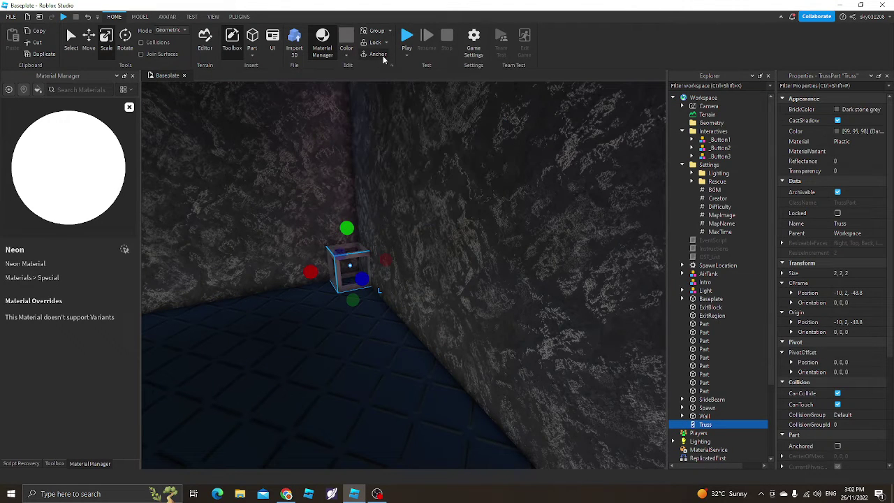
# - Anchor the truss in the room's corner and give it the Diamond Plate material
pyautogui.click(129, 107)
pyautogui.scroll(-10, 114, 175)
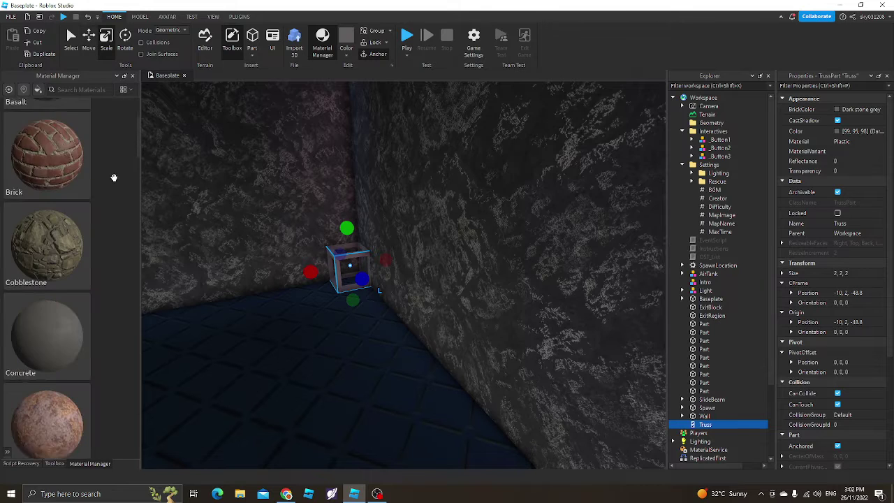
pyautogui.scroll(1, 47, 233)
pyautogui.click(47, 230)
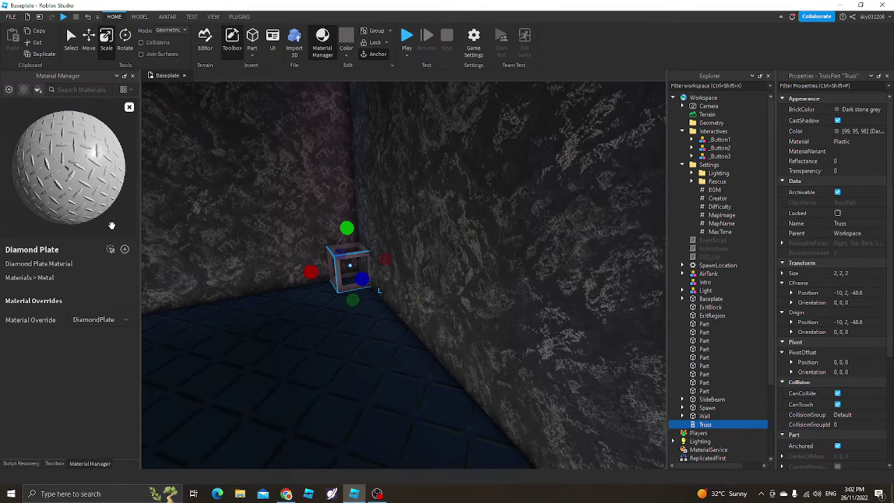
# - Stretch the truss up to a height of 28.8 studs and rotate it about 51.5 degrees around the vertical axis
pyautogui.moveTo(347, 229); pyautogui.dragTo(514, 288)
pyautogui.moveTo(514, 288); pyautogui.dragTo(503, 289, button='right')
pyautogui.click(130, 50)
pyautogui.moveTo(446, 241); pyautogui.dragTo(448, 246, button='right')
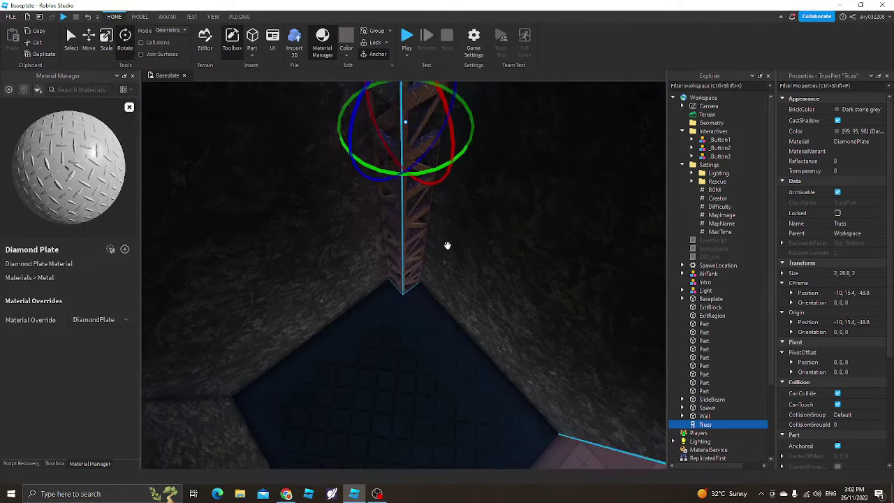
pyautogui.moveTo(413, 172); pyautogui.dragTo(467, 148)
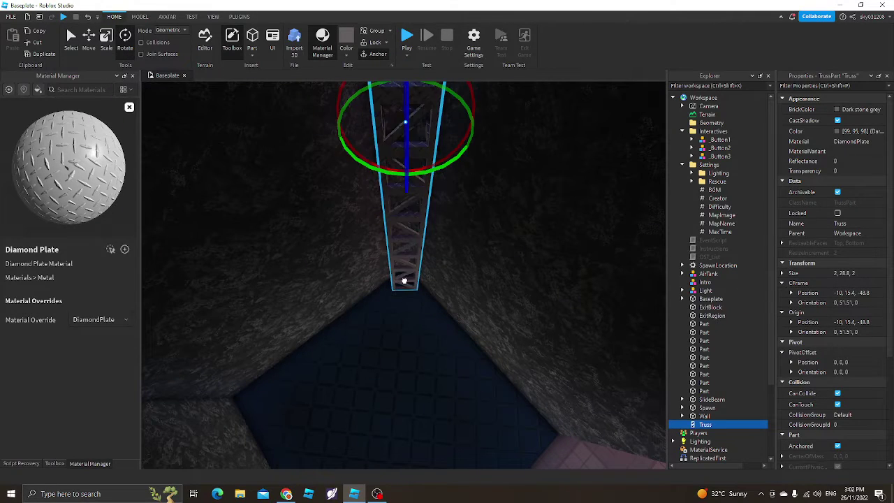
# - Duplicate the truss three times and place a rotated copy in each of the room's other corners
pyautogui.hotkey('ctrl', 'd')
pyautogui.moveTo(404, 281); pyautogui.dragTo(336, 340)
pyautogui.moveTo(341, 340); pyautogui.dragTo(335, 340, button='right')
pyautogui.moveTo(336, 340); pyautogui.dragTo(390, 330)
pyautogui.hotkey('ctrl', 'd')
pyautogui.hotkey('ctrl', 'r')
pyautogui.moveTo(377, 324); pyautogui.dragTo(391, 330, button='right')
pyautogui.moveTo(391, 331); pyautogui.dragTo(331, 208)
pyautogui.hotkey('ctrl', 'd')
pyautogui.hotkey('ctrl', 'r')
pyautogui.click(332, 208)
# - Duplicate the limestone panel above the doorway and resize the copy to 12 studs high so it fills the doorway
pyautogui.scroll(-5, 401, 197)
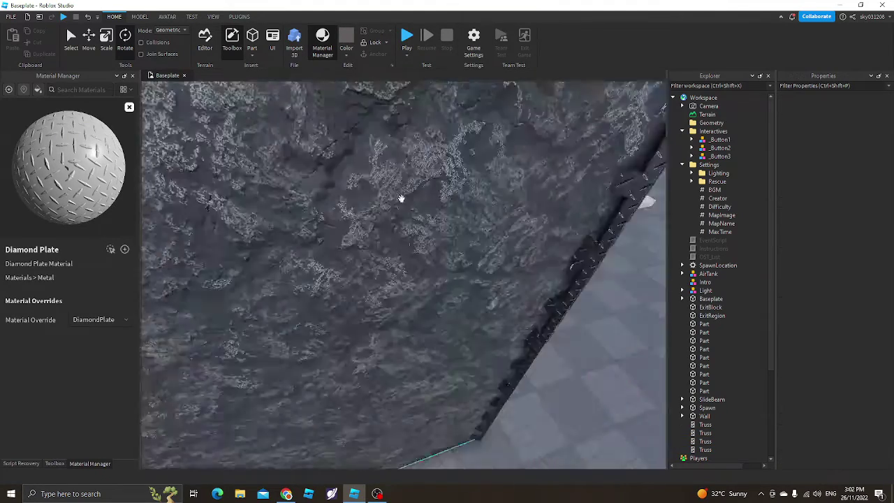
pyautogui.moveTo(401, 197)
pyautogui.mouseDown(button='right')
pyautogui.moveTo(426, 208)
pyautogui.moveTo(393, 193)
pyautogui.mouseUp(button='right')
pyautogui.scroll(-4, 426, 209)
pyautogui.click(425, 211)
pyautogui.scroll(4, 391, 223)
pyautogui.click(104, 51)
pyautogui.scroll(-3, 393, 199)
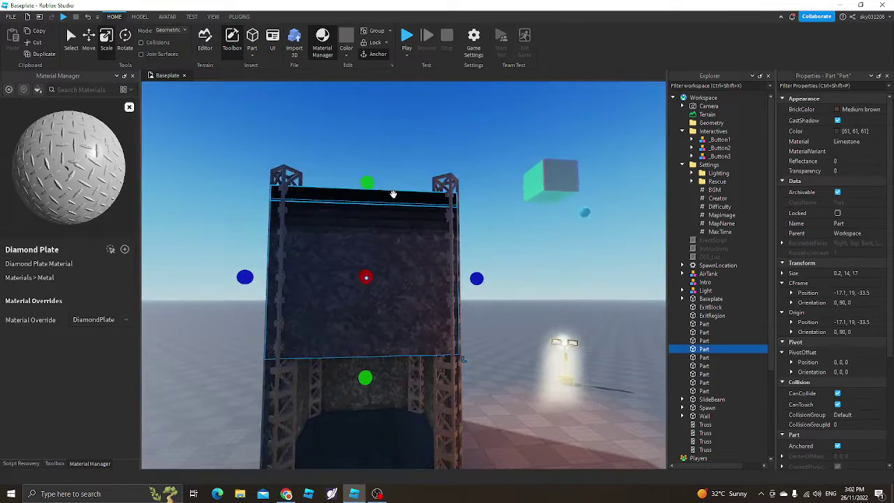
pyautogui.hotkey('ctrl', 'd')
pyautogui.moveTo(366, 182); pyautogui.dragTo(372, 391)
pyautogui.moveTo(373, 380); pyautogui.dragTo(372, 391, button='right')
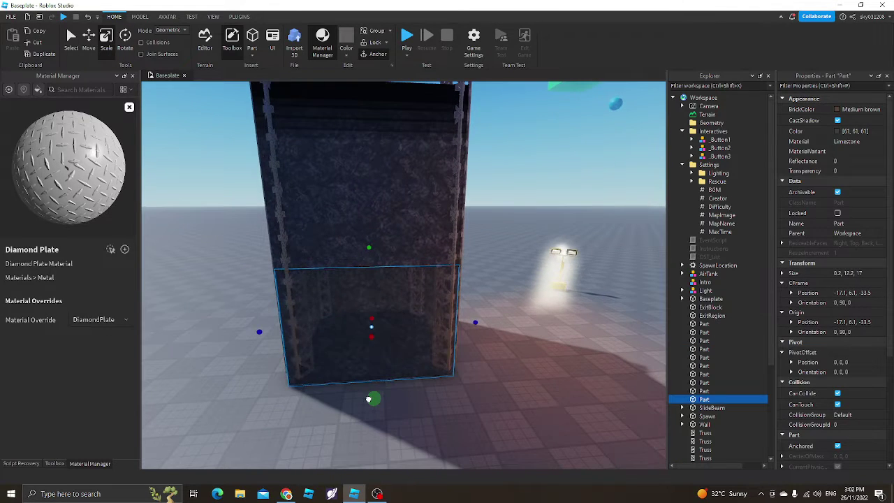
pyautogui.scroll(2, 373, 245)
pyautogui.moveTo(364, 244)
pyautogui.mouseDown()
pyautogui.moveTo(365, 252)
pyautogui.moveTo(361, 246)
pyautogui.mouseUp()
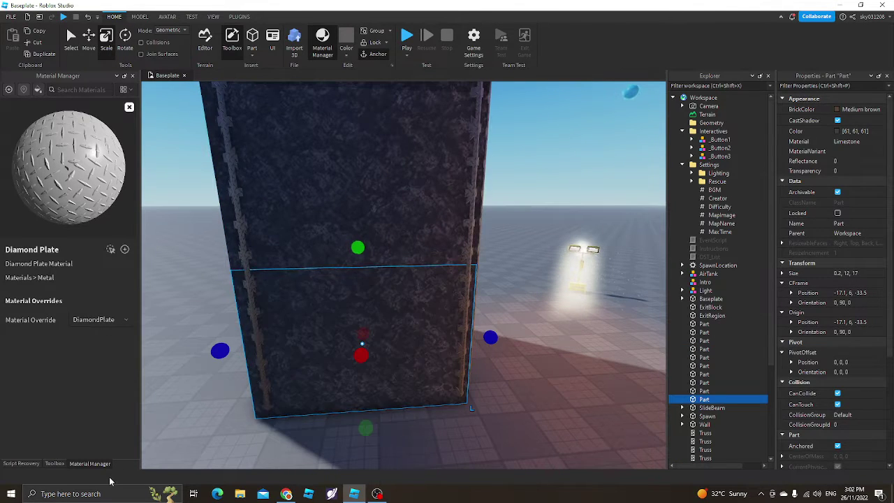
# - Search the toolbox images for "Diamond Plate" and insert the Diamond Plate Texture decal on the doorway panel
pyautogui.press('w')
pyautogui.click(53, 464)
pyautogui.moveTo(185, 279)
pyautogui.mouseDown(button='right')
pyautogui.moveTo(193, 297)
pyautogui.moveTo(188, 289)
pyautogui.mouseUp(button='right')
pyautogui.click(17, 109)
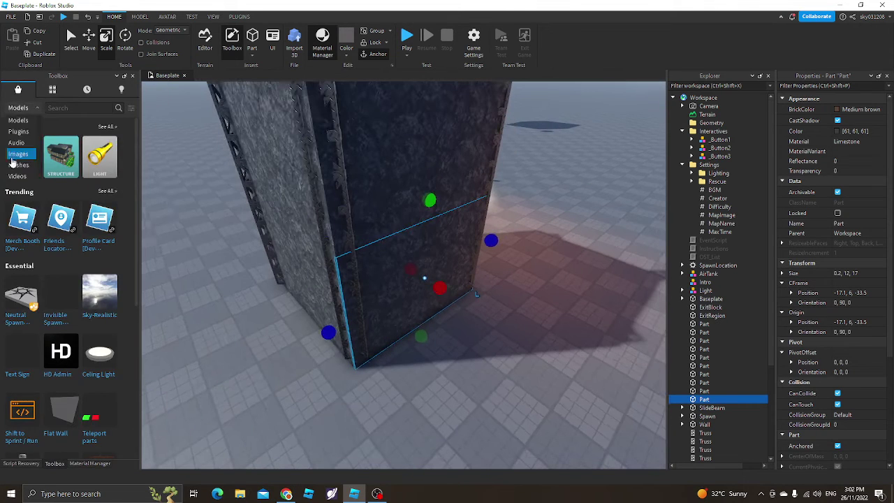
pyautogui.click(14, 156)
pyautogui.write('Diamond Plate')
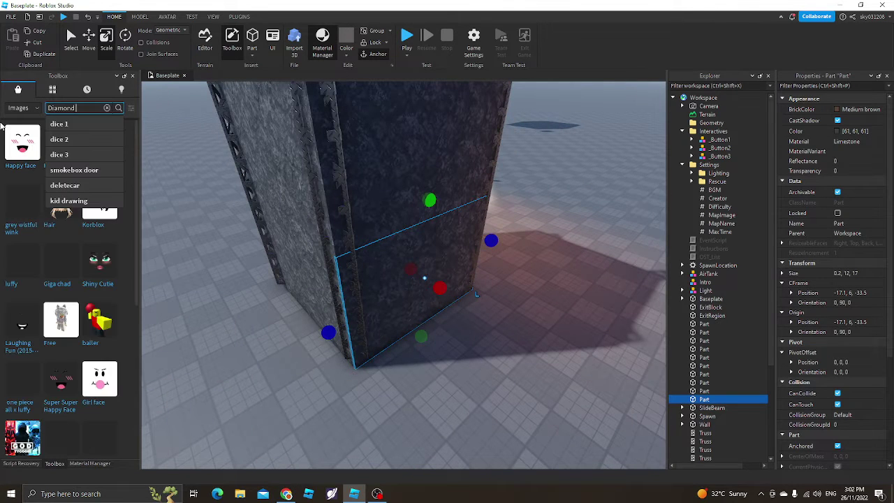
pyautogui.press('Return')
pyautogui.press('w')
pyautogui.moveTo(254, 216); pyautogui.dragTo(254, 216, button='right')
pyautogui.press('s')
pyautogui.press('w')
pyautogui.click(20, 184)
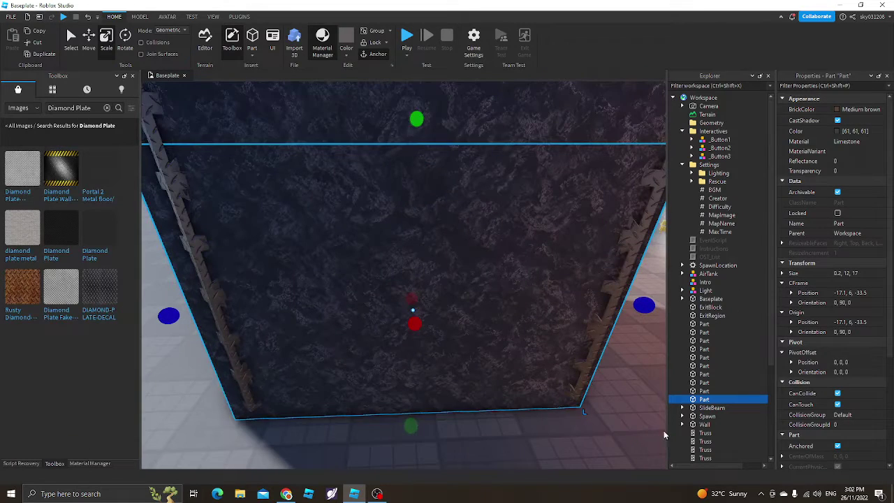
pyautogui.click(720, 400)
pyautogui.click(716, 401)
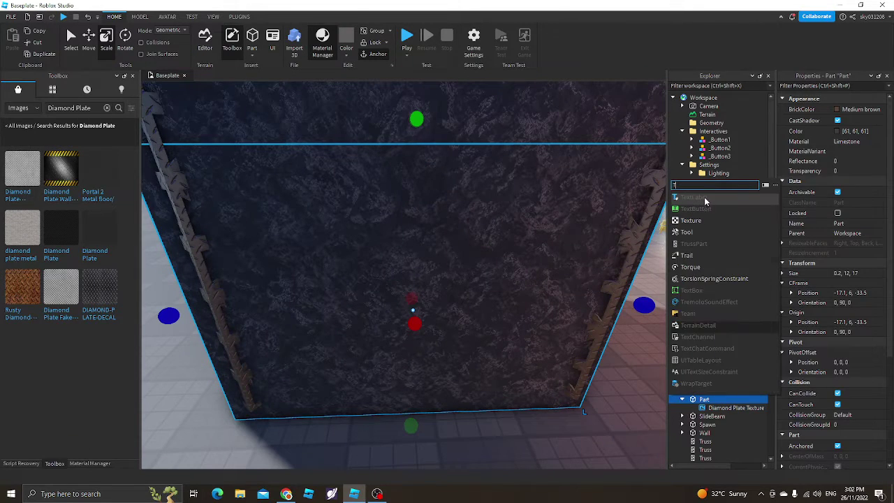
pyautogui.write('Tex')
pyautogui.click(691, 220)
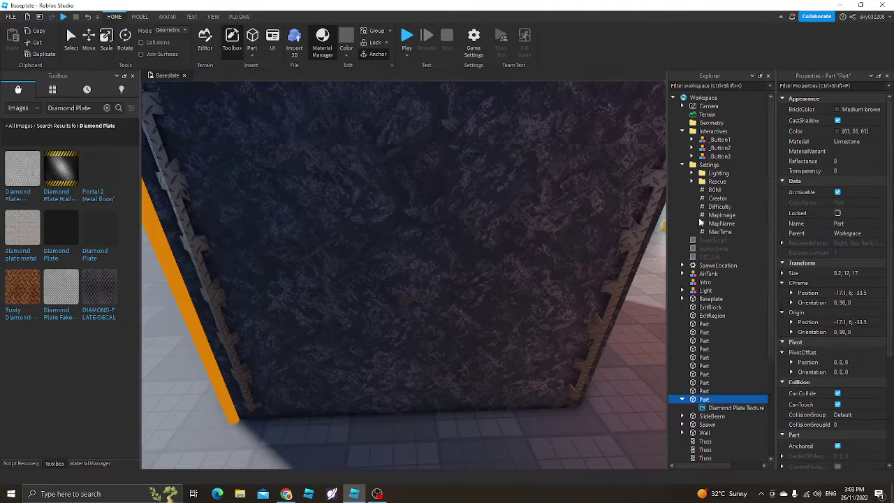
pyautogui.click(710, 409)
pyautogui.press('Delete')
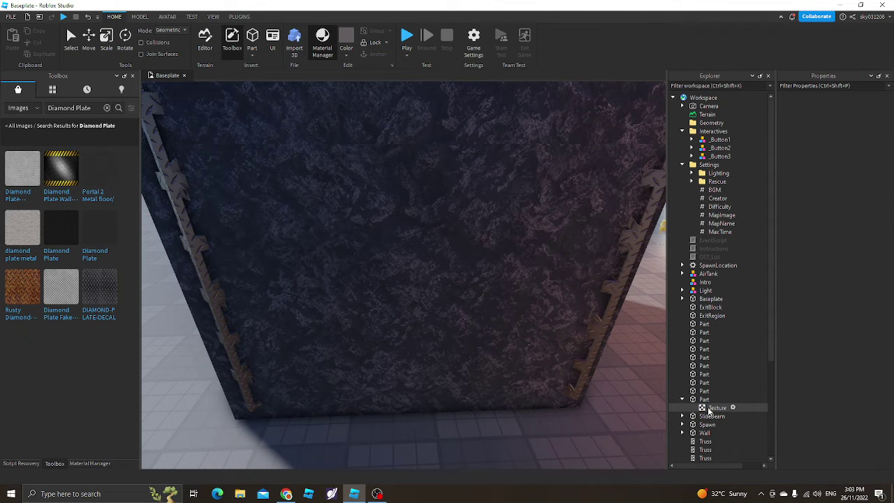
pyautogui.click(87, 19)
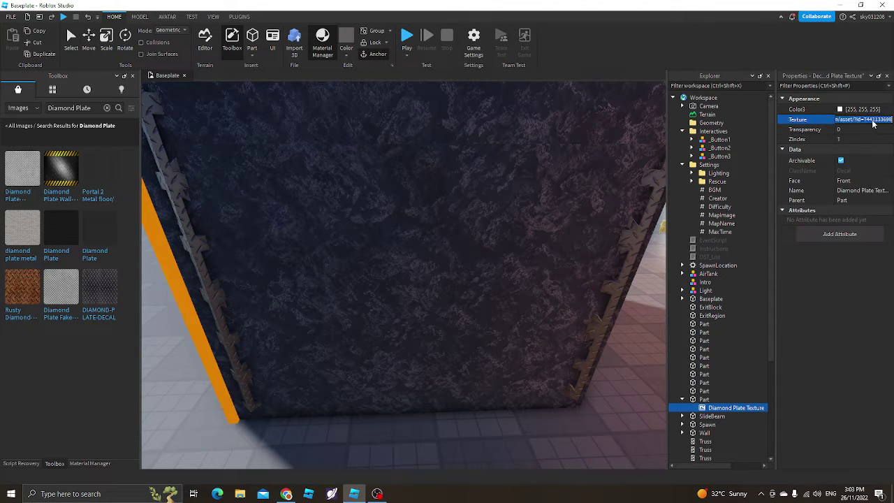
pyautogui.click(705, 408)
pyautogui.press('Delete')
pyautogui.click(709, 400)
pyautogui.click(714, 400)
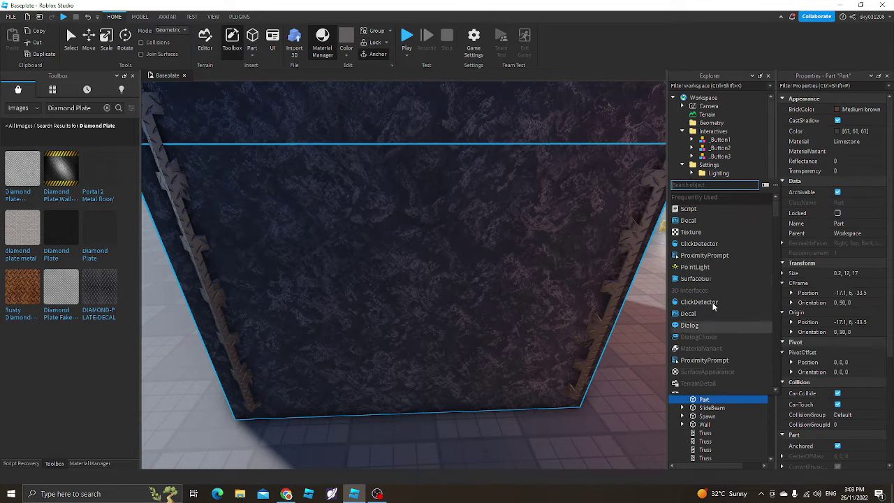
pyautogui.click(707, 233)
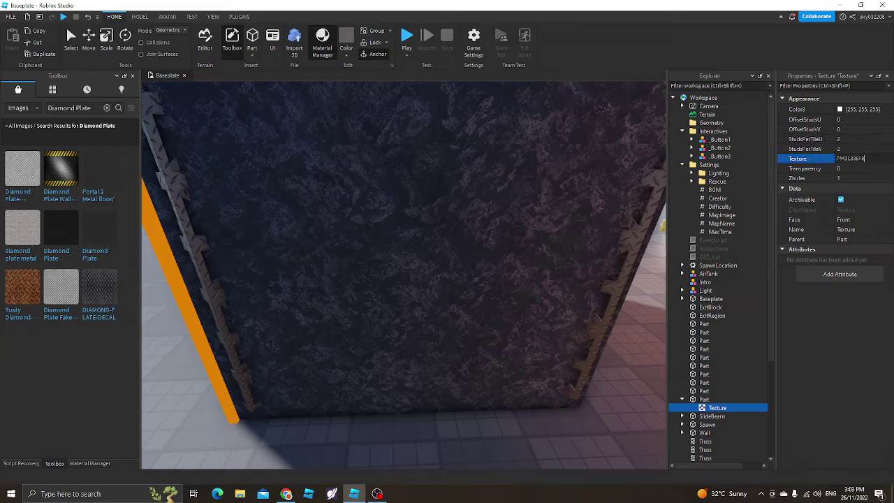
pyautogui.hotkey('ctrl', 'v')
pyautogui.press('Return')
# - Duplicate the texture five times and assign the copies to different faces so every face of the doorway panel is covered
pyautogui.moveTo(578, 277); pyautogui.dragTo(509, 360, button='right')
pyautogui.click(510, 359)
pyautogui.hotkey('ctrl', 'd')
pyautogui.click(857, 220)
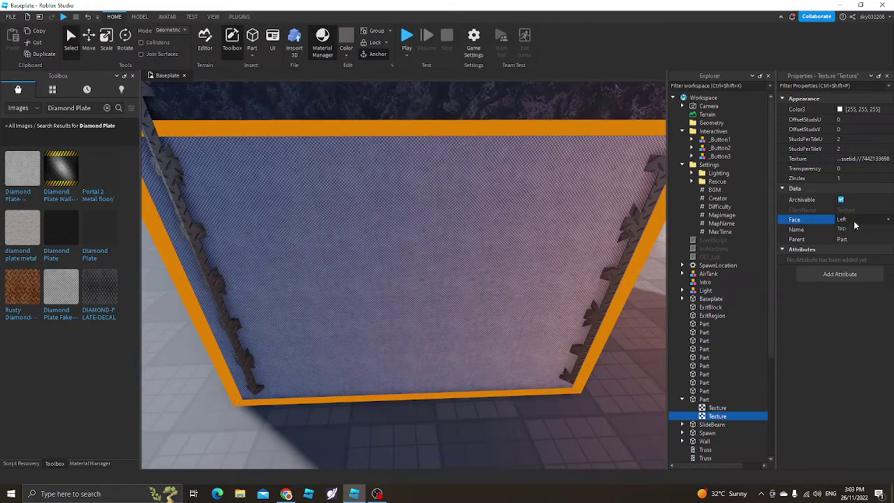
pyautogui.click(853, 229)
pyautogui.hotkey('ctrl', 'd')
pyautogui.click(856, 221)
pyautogui.click(857, 235)
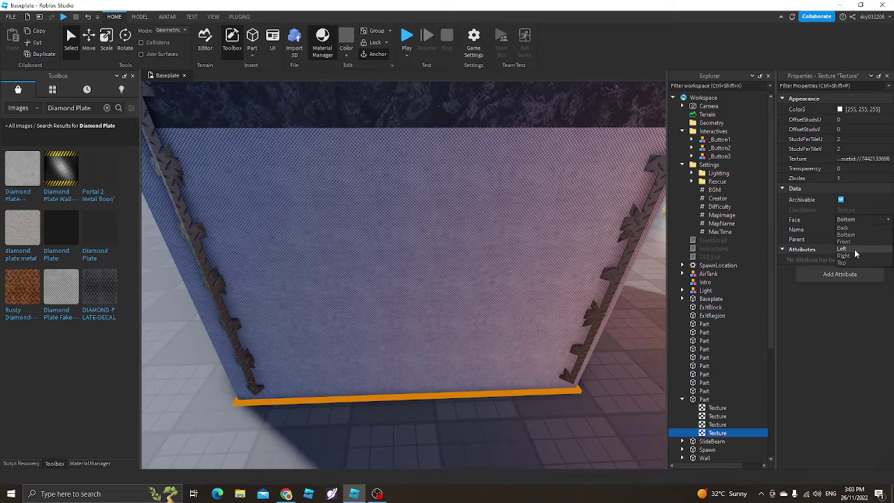
pyautogui.click(851, 244)
pyautogui.hotkey('ctrl', 'd')
pyautogui.click(857, 220)
pyautogui.click(846, 257)
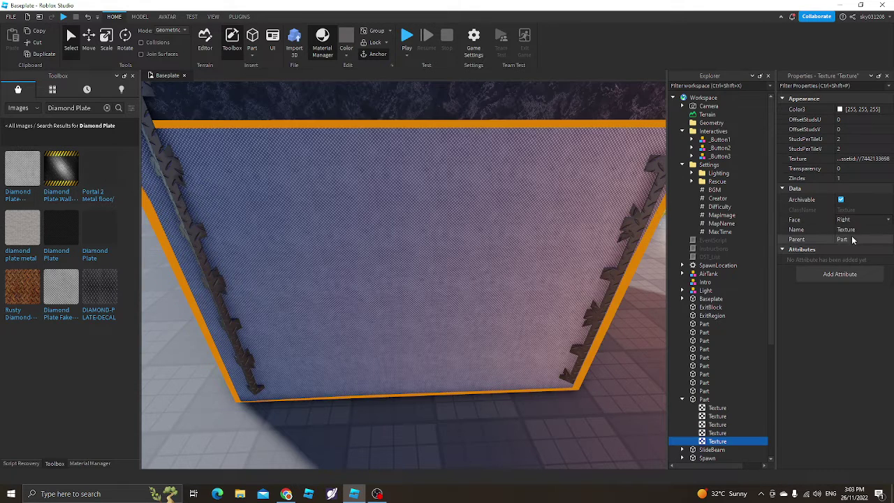
pyautogui.hotkey('ctrl', 'd')
pyautogui.click(857, 221)
pyautogui.click(858, 263)
pyautogui.moveTo(559, 380); pyautogui.dragTo(574, 373, button='right')
pyautogui.click(368, 285)
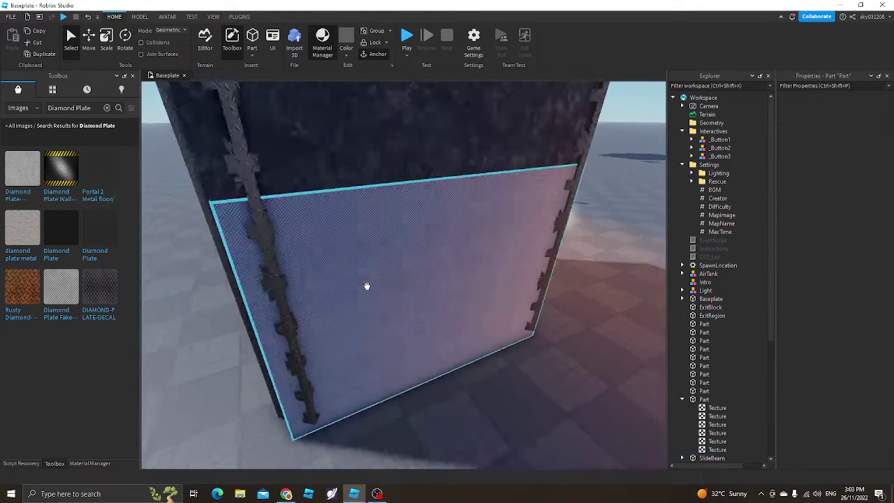
pyautogui.moveTo(367, 286); pyautogui.dragTo(317, 309, button='right')
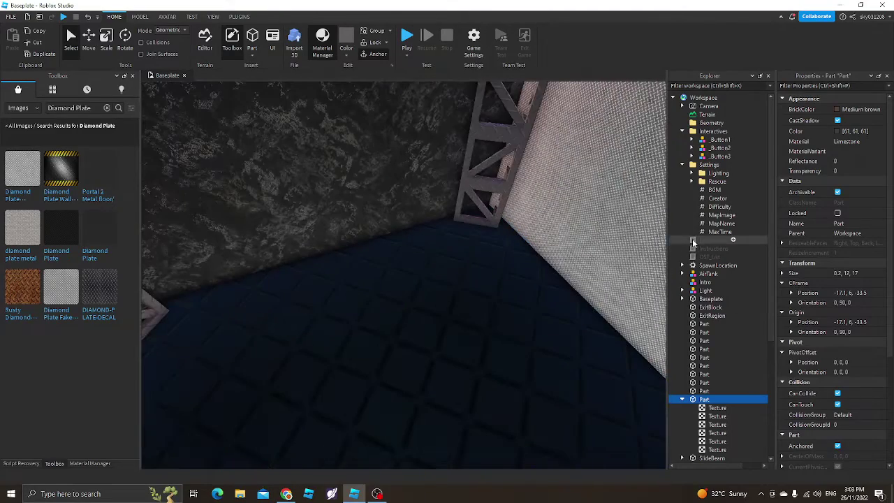
# - Open EventScript and delete the acid and lava setWaterState lines together with their wait(60) and wait(15) lines
pyautogui.doubleClick(693, 240)
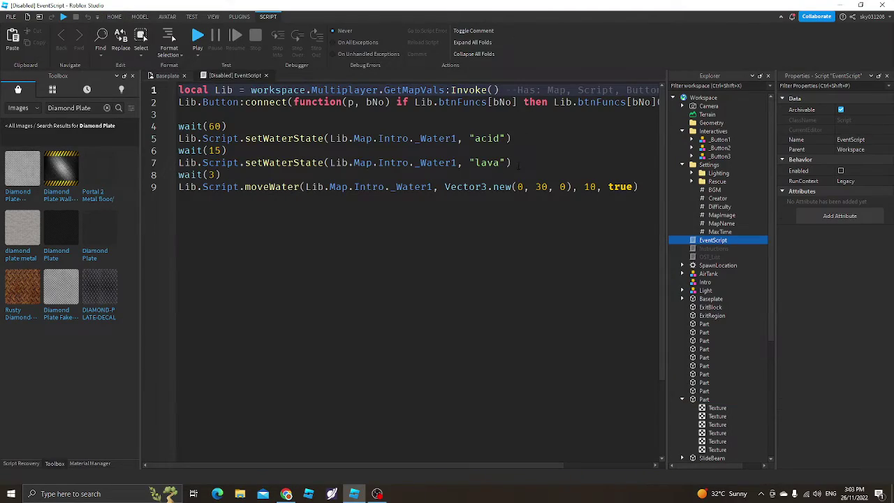
pyautogui.moveTo(529, 166); pyautogui.dragTo(178, 114)
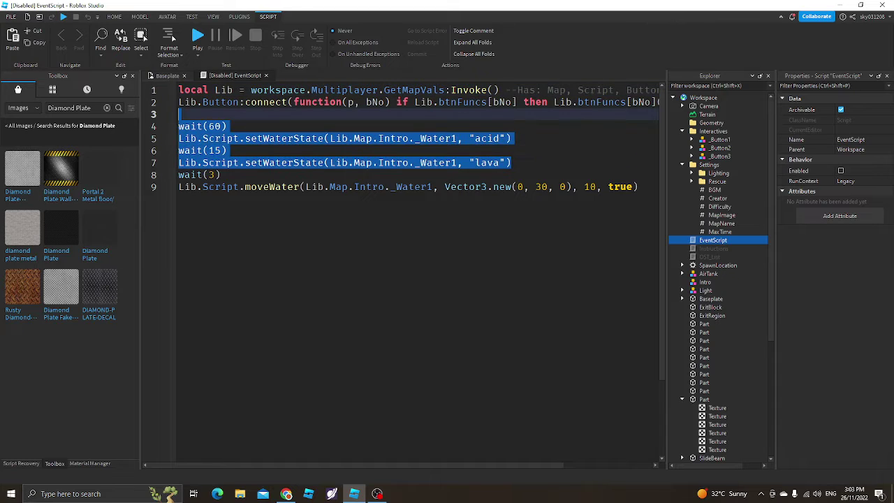
pyautogui.press('BackSpace')
# - Duplicate the wait(3) and moveWater lines at the end of EventScript
pyautogui.moveTo(638, 140); pyautogui.dragTo(143, 131)
pyautogui.hotkey('ctrl', 'c')
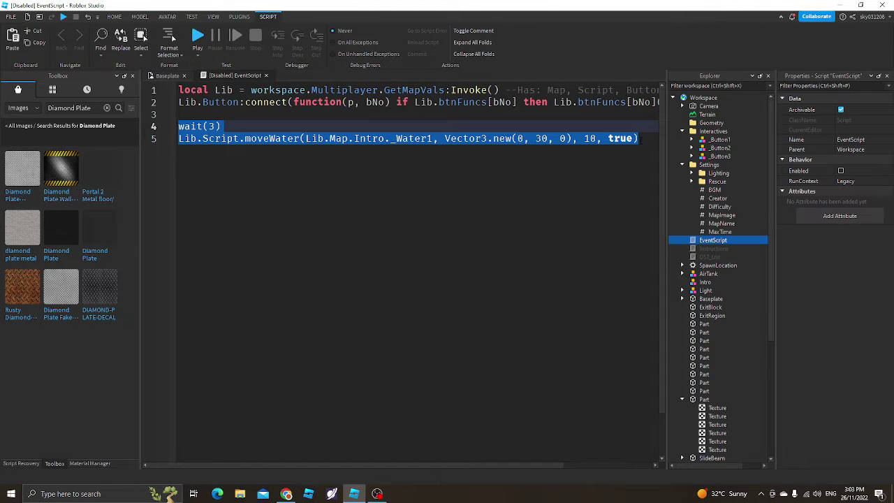
pyautogui.click(641, 141)
pyautogui.press('Return')
pyautogui.hotkey('ctrl', 'v')
# - In the copied lines, set the wait to 1, the target to Door1, the vector to 0, 60, 0 and the duration to 69
pyautogui.click(215, 151)
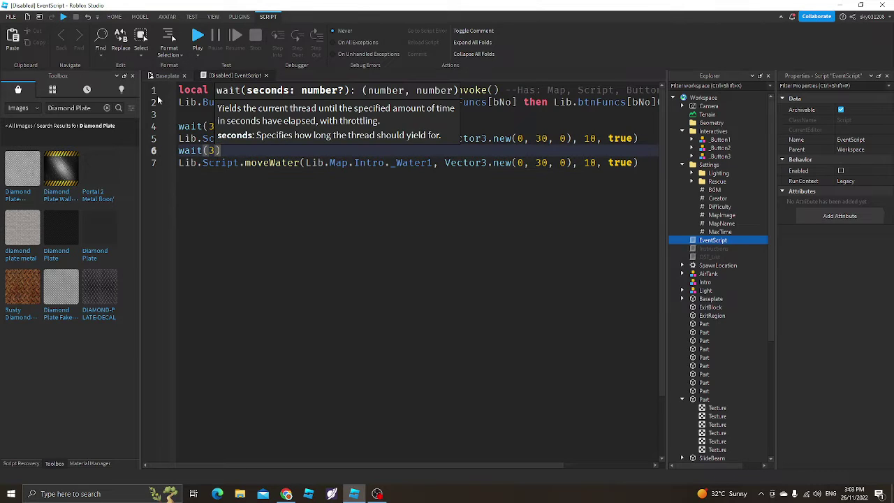
pyautogui.press('BackSpace')
pyautogui.write('1')
pyautogui.moveTo(548, 163); pyautogui.dragTo(537, 162)
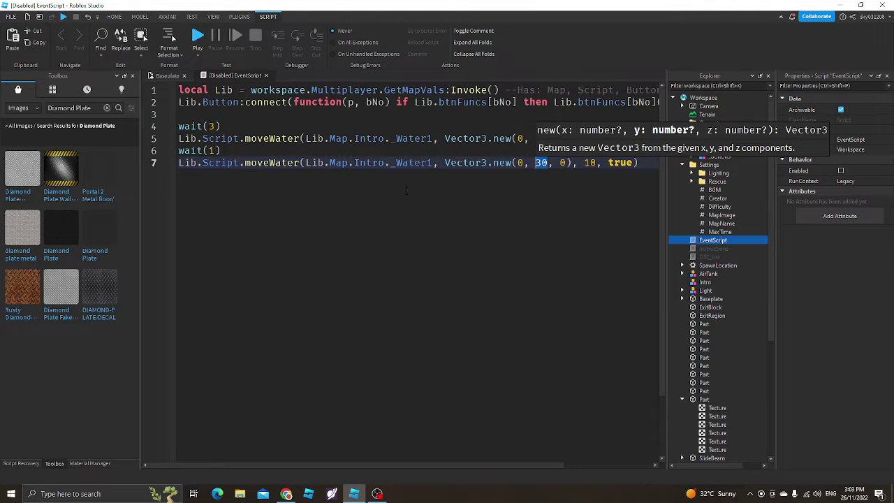
pyautogui.write('60')
pyautogui.click(596, 165)
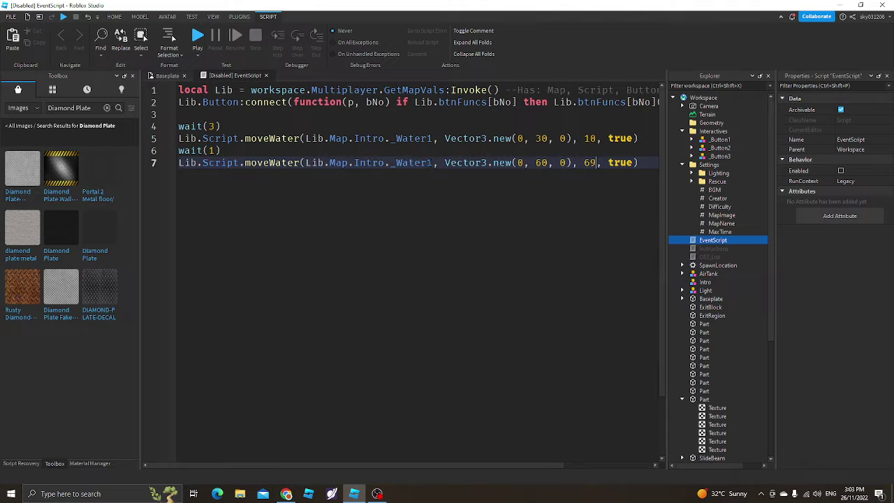
pyautogui.press('BackSpace')
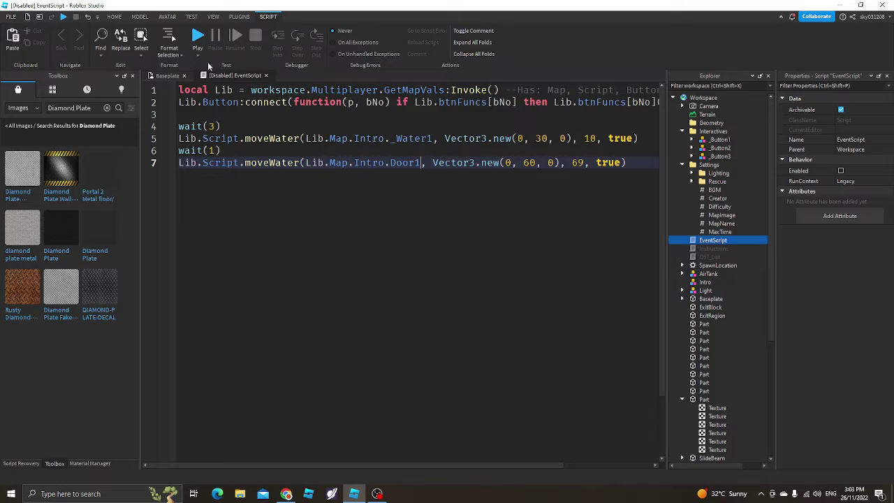
# - Rename the textured doorway panel Door1, move it into the Intro model and compare its path with the one in EventScript
pyautogui.click(167, 76)
pyautogui.moveTo(481, 338); pyautogui.dragTo(481, 314, button='right')
pyautogui.click(481, 314)
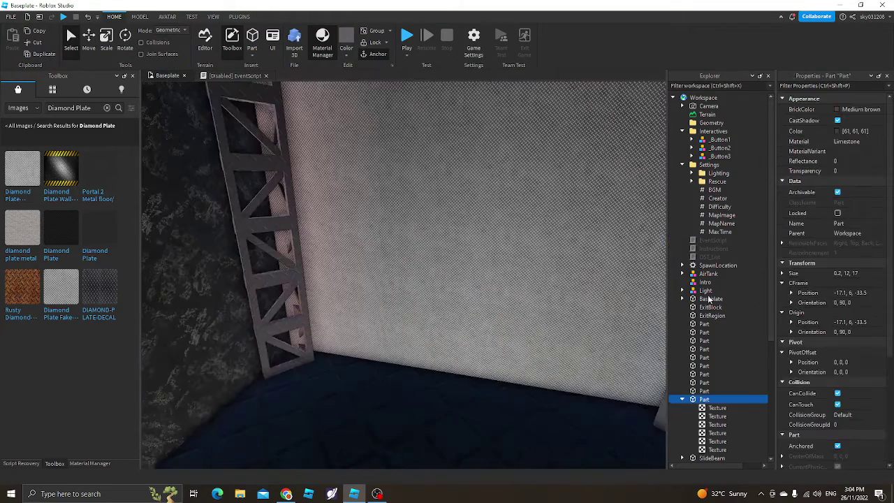
pyautogui.press('f')
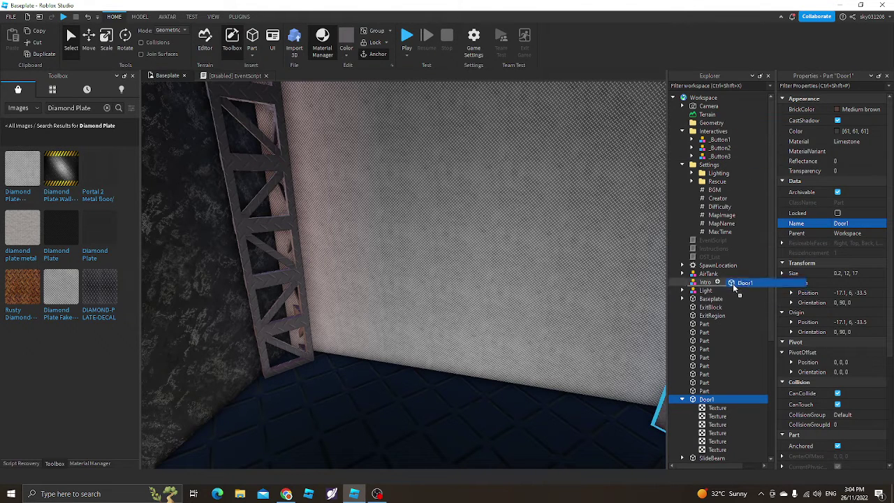
pyautogui.click(706, 282)
pyautogui.click(234, 75)
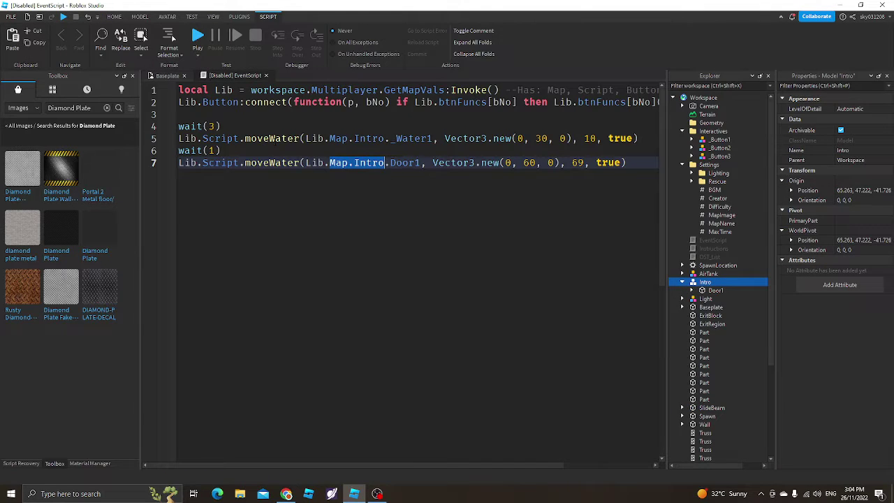
pyautogui.click(165, 75)
# - Duplicate a limestone wall panel and stand the copy on the ground outside the room, perpendicular to one side of the door
pyautogui.click(602, 252)
pyautogui.moveTo(603, 251); pyautogui.dragTo(491, 265, button='right')
pyautogui.scroll(-5, 506, 269)
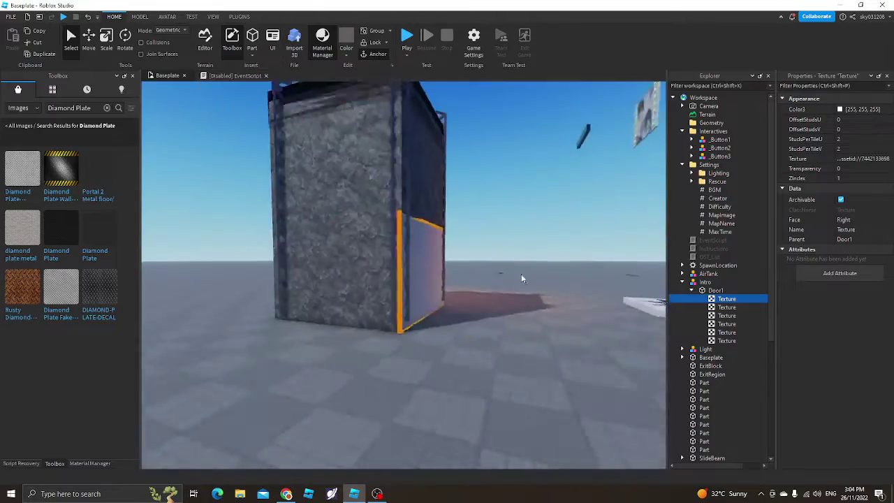
pyautogui.press('w')
pyautogui.click(410, 376)
pyautogui.click(309, 274)
pyautogui.press('a')
pyautogui.moveTo(491, 305); pyautogui.dragTo(465, 305, button='right')
pyautogui.press('w')
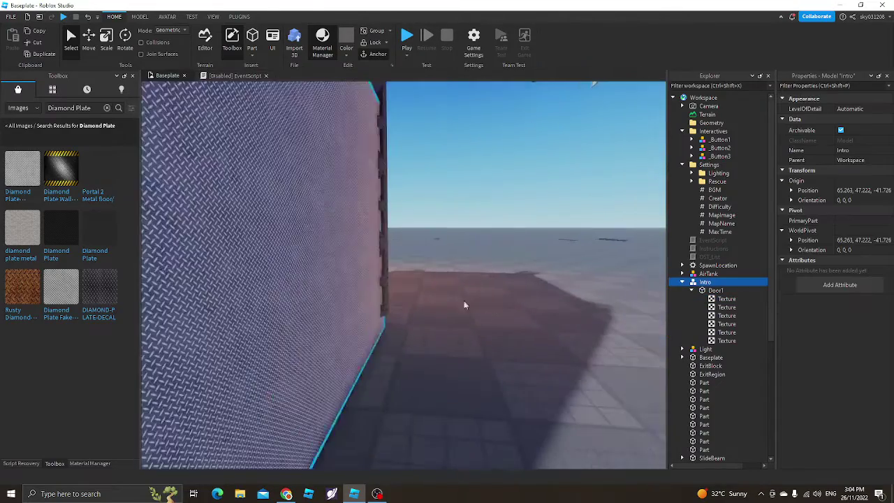
pyautogui.click(489, 268)
pyautogui.press('s')
pyautogui.moveTo(489, 268); pyautogui.dragTo(383, 229, button='right')
pyautogui.click(440, 265)
pyautogui.hotkey('ctrl', 'd')
pyautogui.moveTo(383, 229); pyautogui.dragTo(377, 365)
pyautogui.press('w')
pyautogui.hotkey('ctrl', 'r')
pyautogui.moveTo(377, 365); pyautogui.dragTo(381, 361, button='right')
pyautogui.press('s')
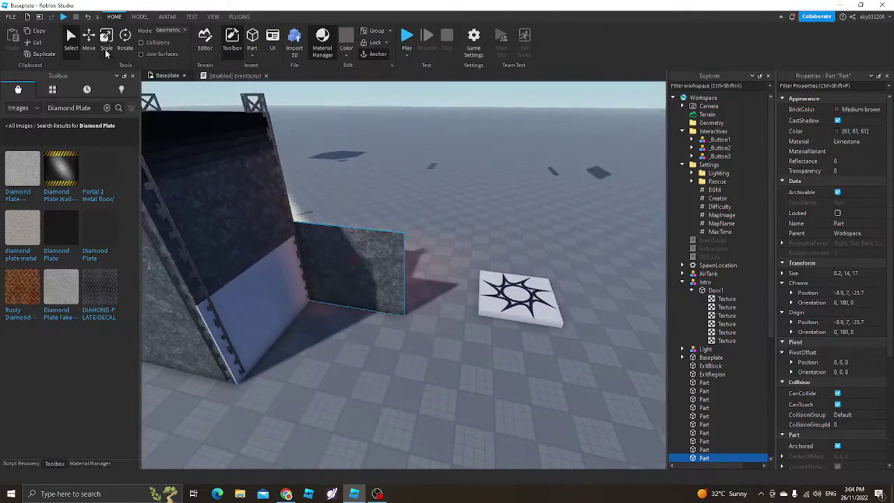
# - Enlarge the limestone panel beside the door into a block about 9.8 by 28 by 17 studs
pyautogui.press('w')
pyautogui.moveTo(344, 259); pyautogui.dragTo(366, 226)
pyautogui.moveTo(342, 180); pyautogui.dragTo(328, 136)
pyautogui.moveTo(329, 136); pyautogui.dragTo(327, 136, button='right')
pyautogui.moveTo(327, 136); pyautogui.dragTo(325, 106)
pyautogui.press('d')
pyautogui.moveTo(443, 323); pyautogui.dragTo(436, 324, button='right')
pyautogui.press('s')
pyautogui.press('w')
pyautogui.hotkey('ctrl', '2')
pyautogui.hotkey('ctrl', 'd')
pyautogui.moveTo(380, 228); pyautogui.dragTo(143, 295)
pyautogui.press('s')
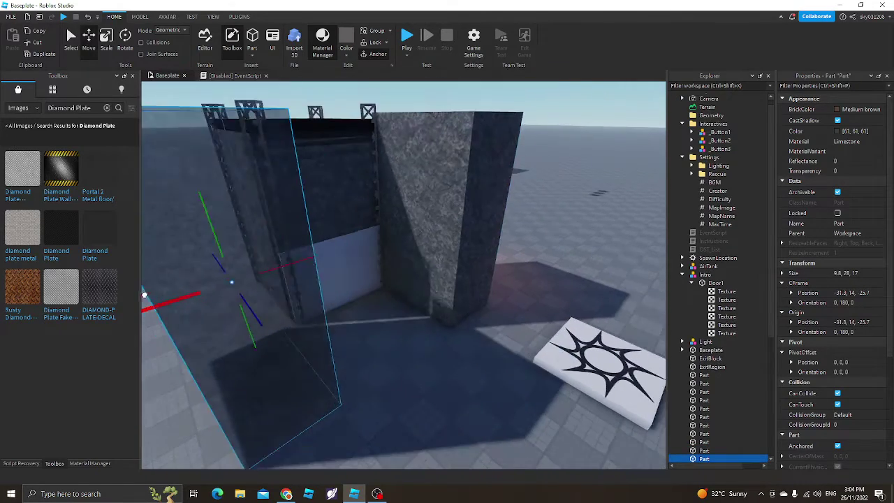
pyautogui.press('w')
pyautogui.moveTo(382, 312); pyautogui.dragTo(398, 315, button='right')
pyautogui.moveTo(375, 191); pyautogui.dragTo(400, 196)
pyautogui.press('s')
pyautogui.moveTo(460, 294); pyautogui.dragTo(463, 288, button='right')
pyautogui.press('w')
pyautogui.click(106, 42)
pyautogui.press('Delete')
# - Resize the limestone block beside the door to 7 by 15 by 17 studs, keeping it on the ground
pyautogui.click(584, 281)
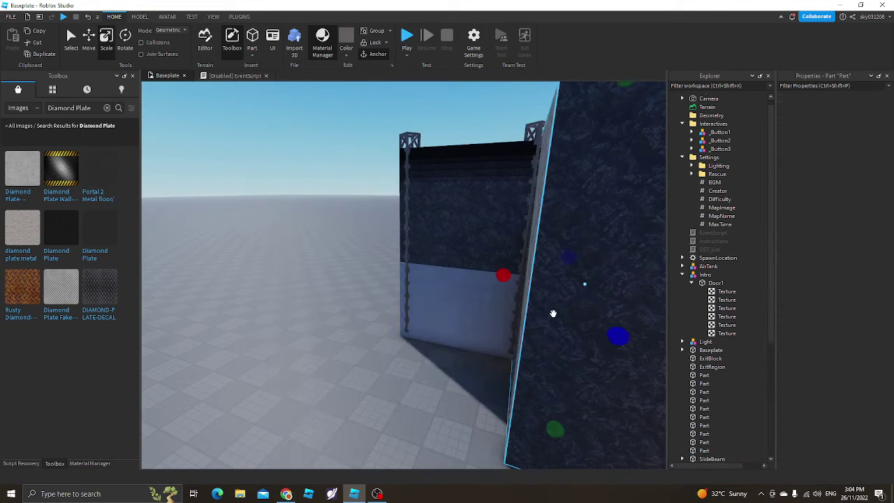
pyautogui.moveTo(584, 281); pyautogui.dragTo(459, 248, button='right')
pyautogui.moveTo(467, 252); pyautogui.dragTo(446, 252)
pyautogui.scroll(-2, 395, 197)
pyautogui.moveTo(430, 265); pyautogui.dragTo(460, 185, button='right')
pyautogui.scroll(1, 397, 193)
pyautogui.scroll(-1, 439, 112)
pyautogui.moveTo(440, 112); pyautogui.dragTo(425, 215)
pyautogui.scroll(2, 447, 251)
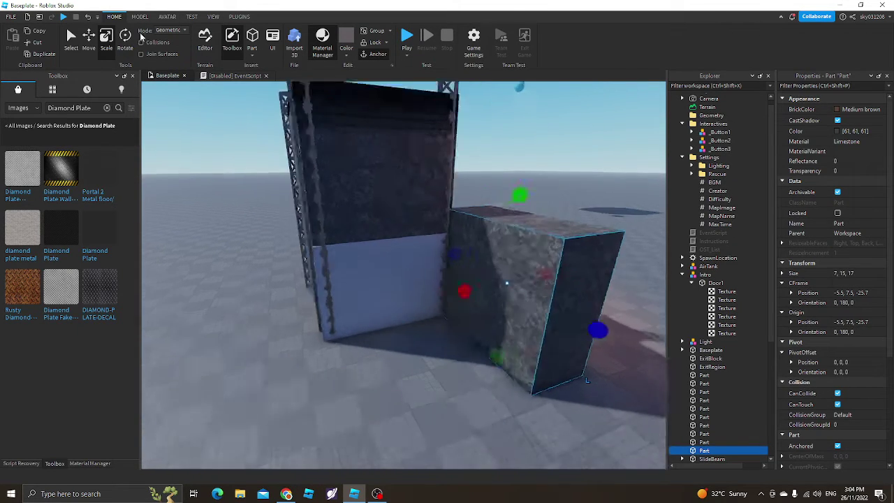
# - Duplicate the block and reshape the copy into a thin limestone floor slab spanning the ground in front of the door
pyautogui.moveTo(454, 287); pyautogui.dragTo(498, 288, button='right')
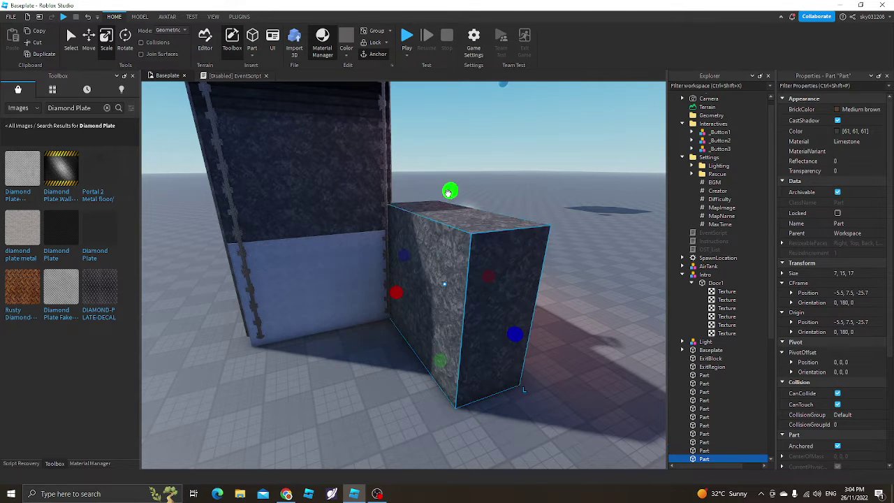
pyautogui.moveTo(396, 358); pyautogui.dragTo(206, 402)
pyautogui.scroll(-3, 549, 374)
# - Duplicate the 7 by 15 by 17 side block and move the copy to the opposite side of the door
pyautogui.click(402, 289)
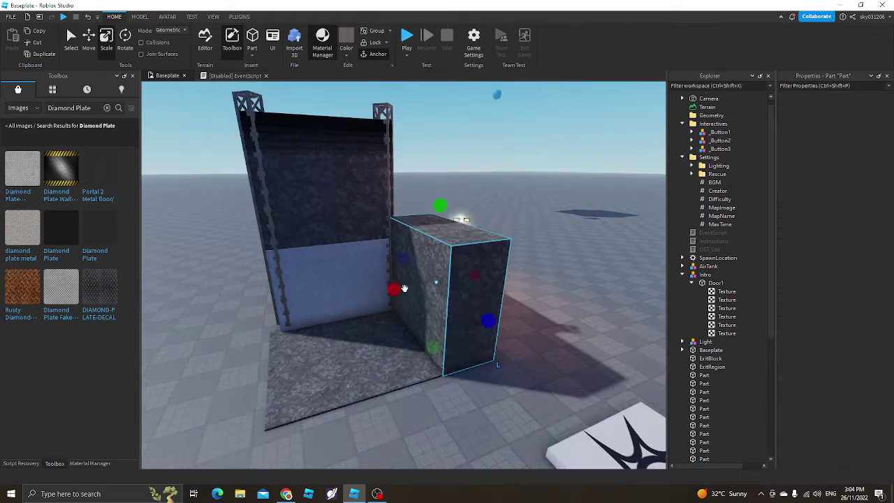
pyautogui.scroll(2, 230, 237)
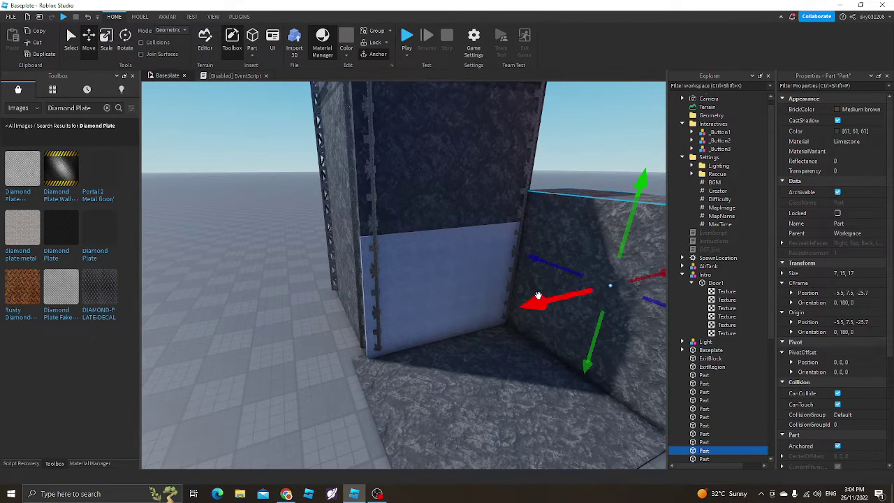
pyautogui.hotkey('ctrl', 'd')
pyautogui.moveTo(538, 296); pyautogui.dragTo(287, 332)
pyautogui.moveTo(287, 332); pyautogui.dragTo(335, 332, button='right')
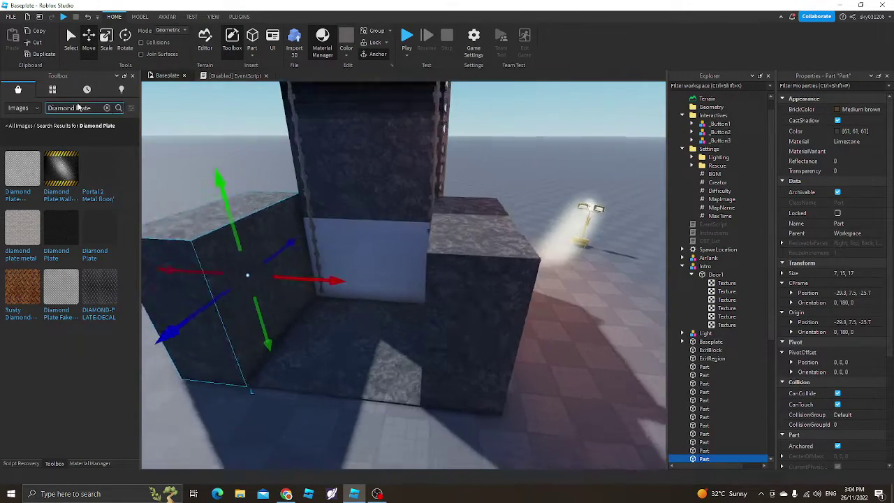
# - Duplicate the second side block and reshape the copy into a 29.6 by 2.2 by 16.6 roof slab over both side blocks
pyautogui.click(106, 39)
pyautogui.hotkey('ctrl', 'd')
pyautogui.moveTo(253, 353); pyautogui.dragTo(170, 138)
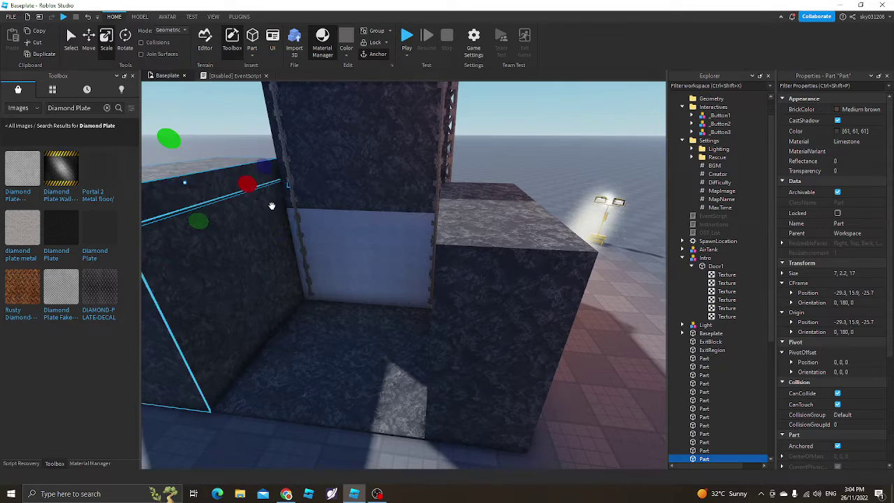
pyautogui.moveTo(248, 185); pyautogui.dragTo(549, 224)
pyautogui.moveTo(550, 223); pyautogui.dragTo(472, 188, button='right')
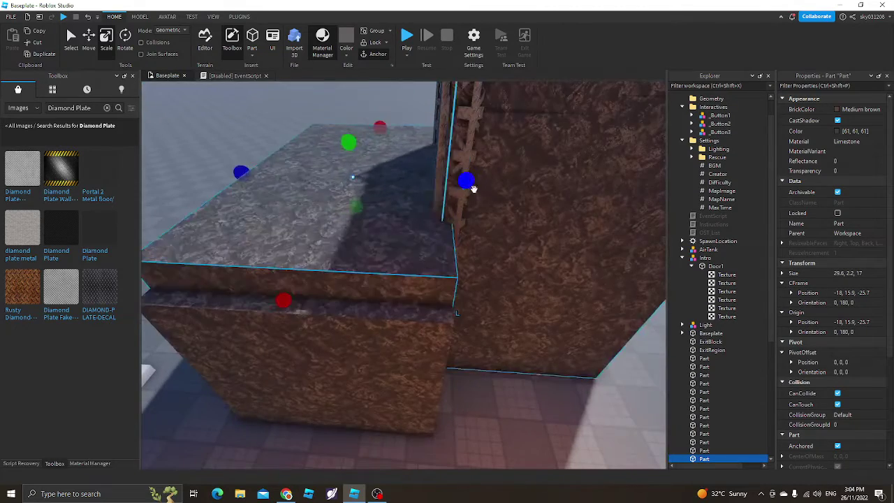
pyautogui.moveTo(473, 187); pyautogui.dragTo(457, 184)
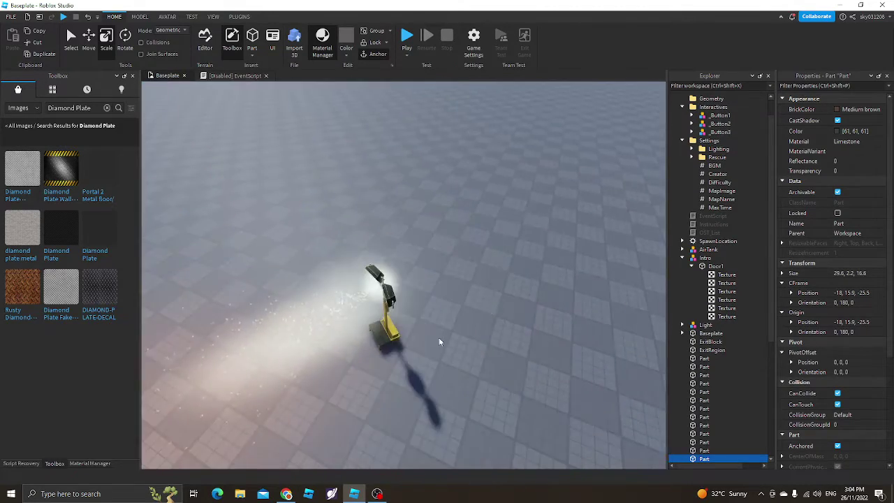
# - Move the Light model to the open end of the new walled area and rotate it to shine towards the door
pyautogui.moveTo(439, 337); pyautogui.dragTo(381, 410, button='right')
pyautogui.moveTo(381, 409); pyautogui.dragTo(261, 297)
pyautogui.press('r')
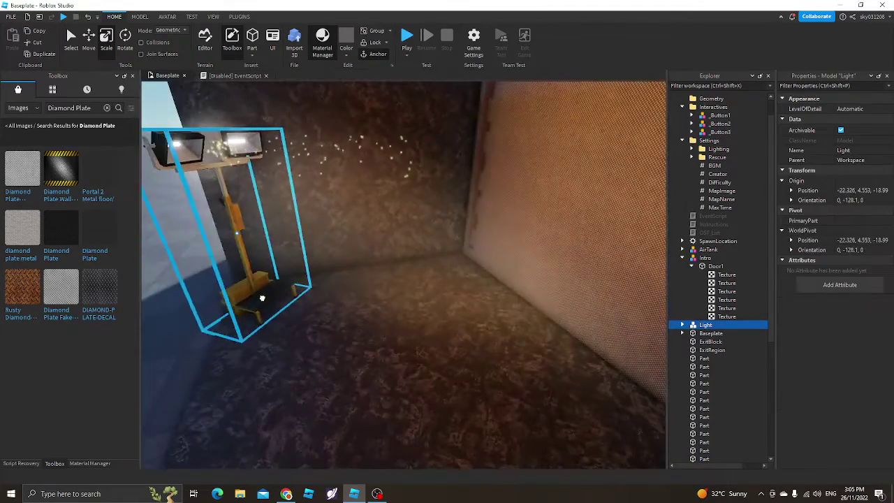
pyautogui.moveTo(261, 298); pyautogui.dragTo(389, 338, button='right')
pyautogui.click(389, 338)
# - Raise Door1 until it clears the doorway
pyautogui.scroll(-4, 258, 174)
pyautogui.click(89, 54)
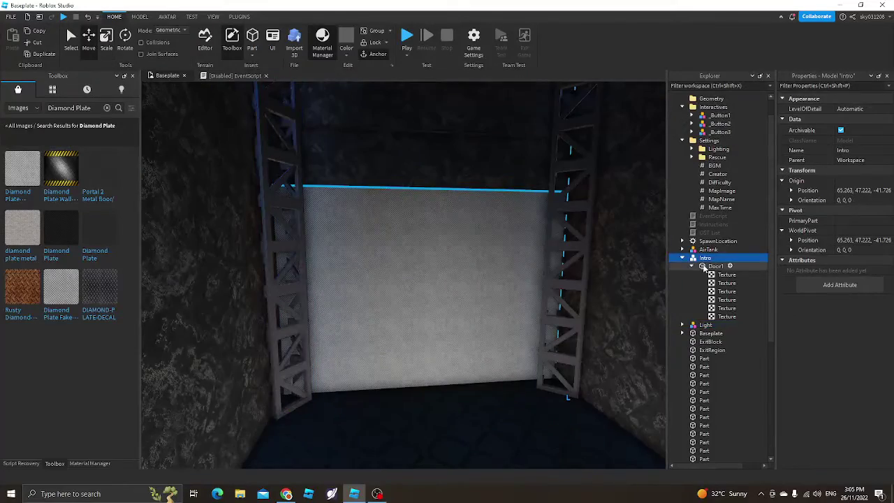
pyautogui.click(704, 267)
pyautogui.moveTo(425, 354); pyautogui.dragTo(423, 256)
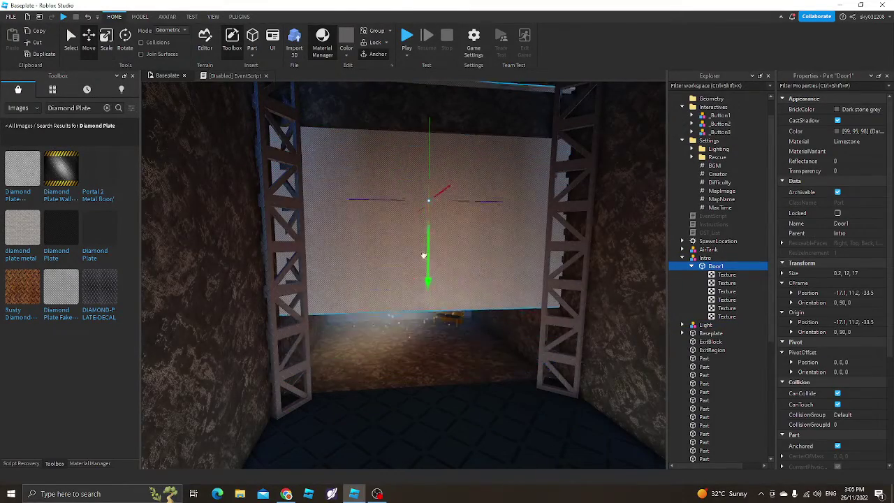
pyautogui.moveTo(418, 165); pyautogui.dragTo(417, 143)
pyautogui.moveTo(433, 226); pyautogui.dragTo(443, 234, button='right')
pyautogui.press('a')
# - Set Door1's size to 0.1, 12, 17
pyautogui.click(106, 43)
pyautogui.press('w')
pyautogui.press('w')
pyautogui.moveTo(273, 196); pyautogui.dragTo(406, 296, button='right')
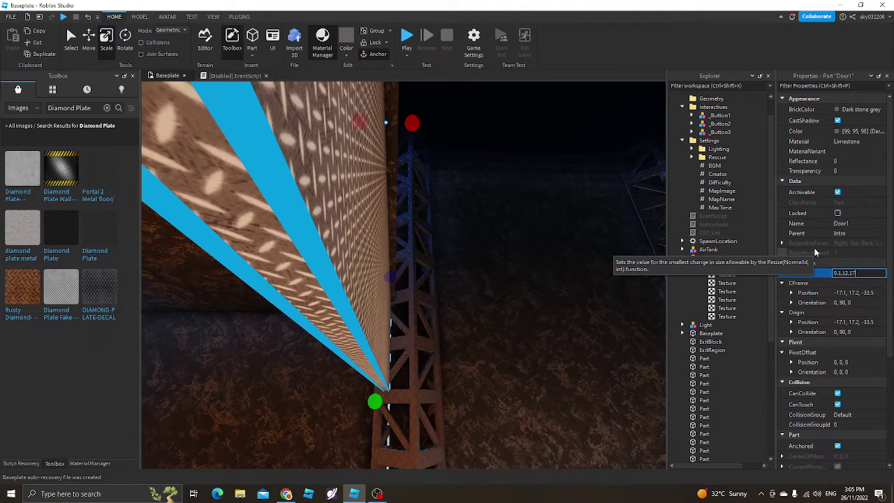
pyautogui.press('Return')
pyautogui.moveTo(393, 283); pyautogui.dragTo(393, 283, button='right')
# - Lower Door1 back into the doorway down to floor level
pyautogui.press('s')
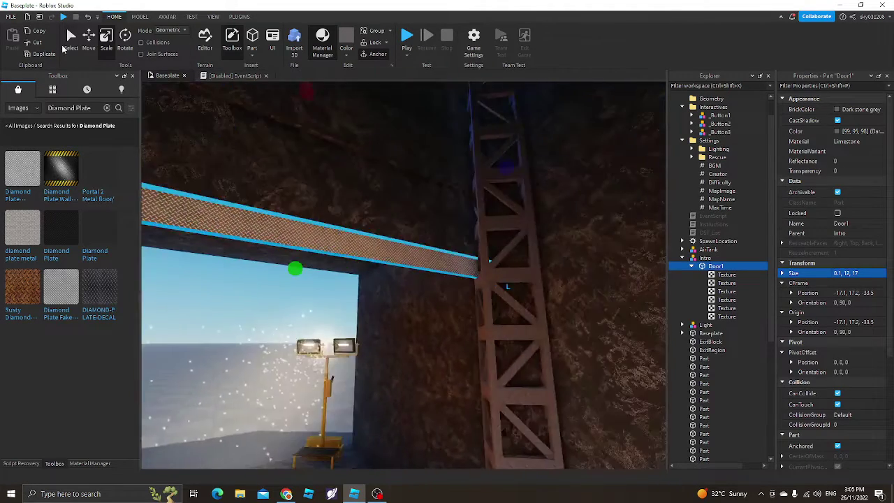
pyautogui.click(84, 46)
pyautogui.moveTo(343, 301); pyautogui.dragTo(391, 262)
pyautogui.moveTo(391, 261); pyautogui.dragTo(391, 261, button='right')
pyautogui.moveTo(391, 261); pyautogui.dragTo(411, 319)
pyautogui.moveTo(391, 261); pyautogui.dragTo(411, 319, button='right')
pyautogui.press('s')
pyautogui.moveTo(412, 319); pyautogui.dragTo(412, 249)
pyautogui.moveTo(411, 249); pyautogui.dragTo(411, 249, button='right')
pyautogui.press('w')
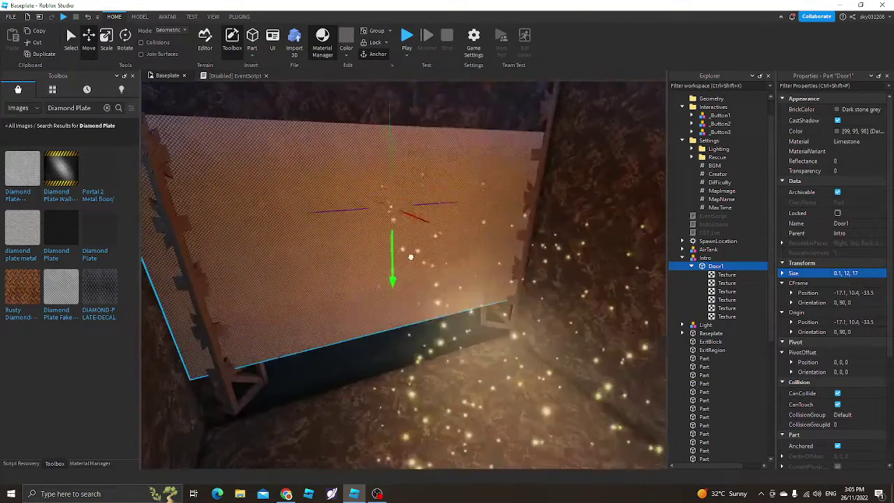
pyautogui.rightClick(410, 250)
pyautogui.click(409, 314)
# - Fine-tune Door1's height so its lower edge lines up with the floor
pyautogui.click(730, 290)
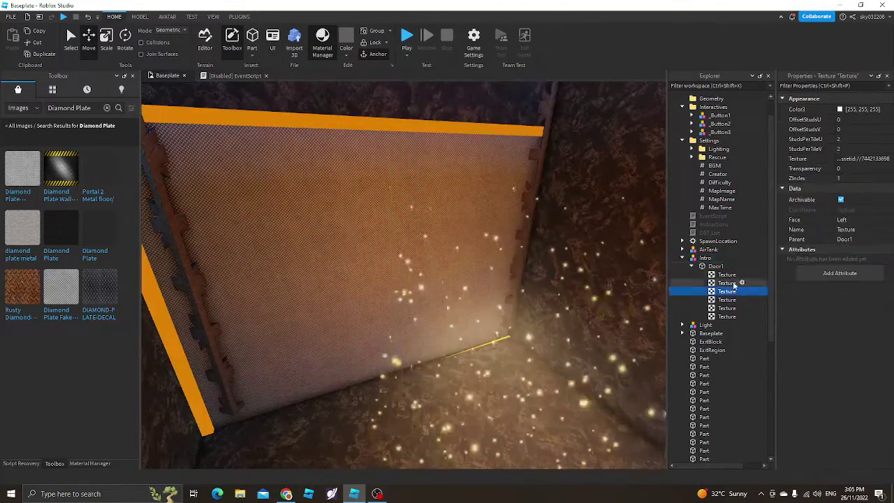
pyautogui.click(726, 266)
pyautogui.scroll(3, 496, 347)
pyautogui.moveTo(385, 323); pyautogui.dragTo(384, 312)
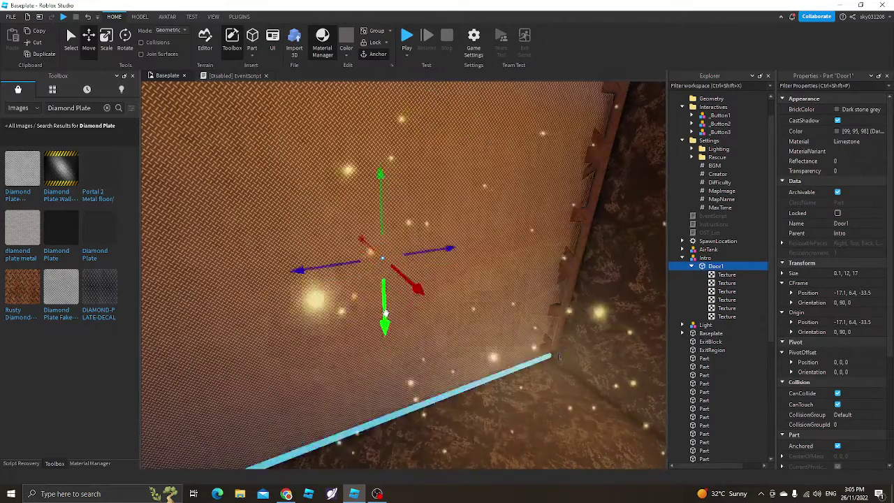
pyautogui.press('w')
pyautogui.moveTo(470, 371); pyautogui.dragTo(398, 261, button='right')
pyautogui.press('s')
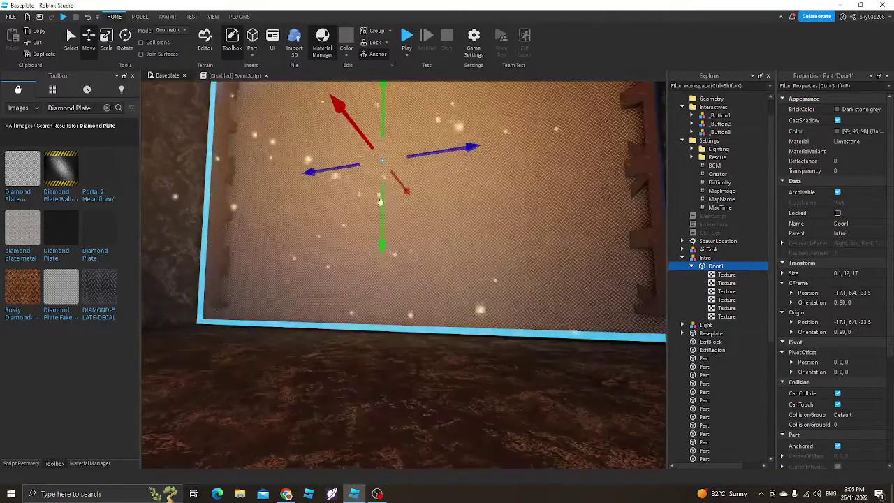
pyautogui.moveTo(381, 201); pyautogui.dragTo(383, 209)
pyautogui.press('s')
pyautogui.moveTo(444, 289); pyautogui.dragTo(444, 288, button='right')
# - Duplicate the side block and shrink the copy to about 7 by 1.8 by 1.4 studs within the wall
pyautogui.click(492, 384)
pyautogui.press('w')
pyautogui.moveTo(488, 377); pyautogui.dragTo(488, 376, button='right')
pyautogui.press('s')
pyautogui.click(519, 261)
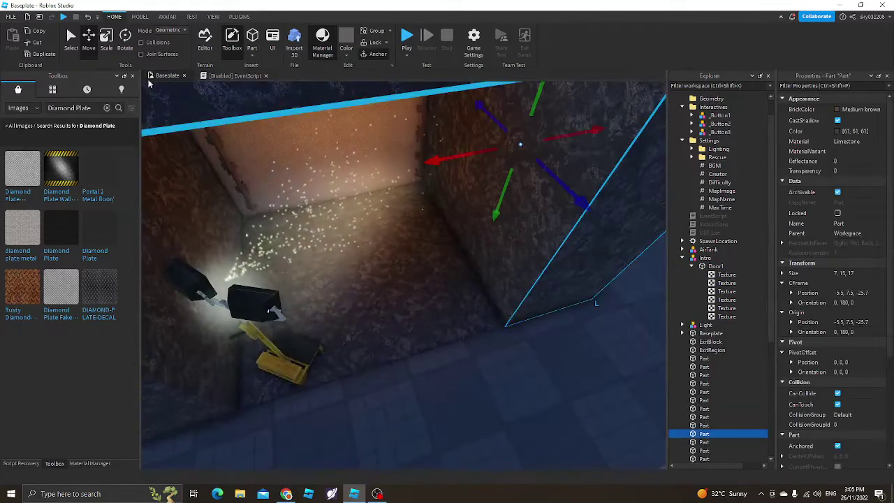
pyautogui.click(106, 42)
pyautogui.moveTo(517, 271); pyautogui.dragTo(516, 271, button='right')
pyautogui.press('w')
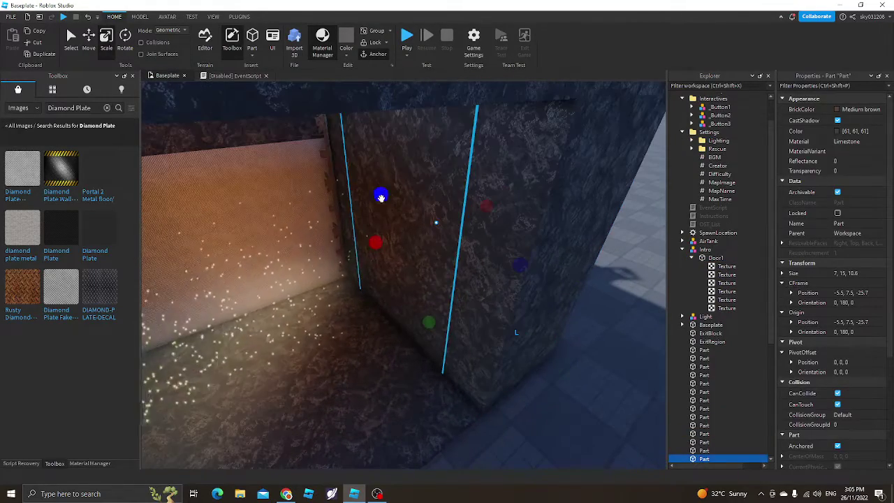
pyautogui.moveTo(455, 255); pyautogui.dragTo(436, 248)
pyautogui.press('s')
pyautogui.moveTo(436, 248); pyautogui.dragTo(436, 247, button='right')
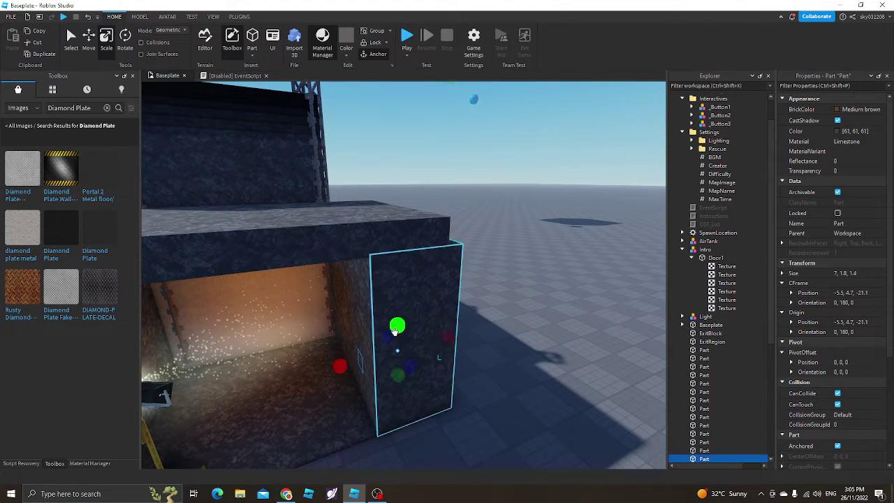
# - Stretch the small limestone piece across the walled area into a beam of 16.6 by 1.6 by 1.4 studs
pyautogui.moveTo(342, 368); pyautogui.dragTo(393, 331)
pyautogui.moveTo(345, 370); pyautogui.dragTo(345, 370, button='right')
pyautogui.moveTo(393, 331); pyautogui.dragTo(307, 368)
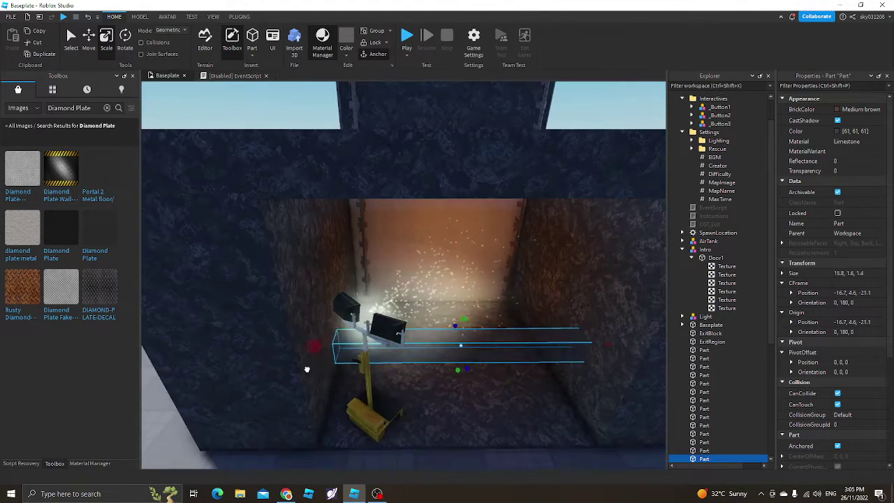
pyautogui.press('w')
# - Colour the crossbeam Pine Cone and apply the Wood Planks material to it
pyautogui.click(347, 56)
pyautogui.click(385, 205)
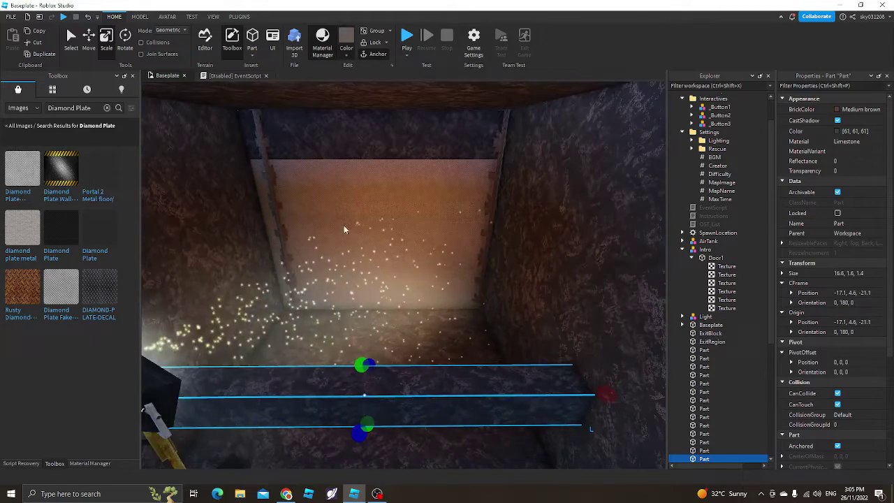
pyautogui.click(94, 464)
pyautogui.click(129, 107)
pyautogui.scroll(-10, 69, 314)
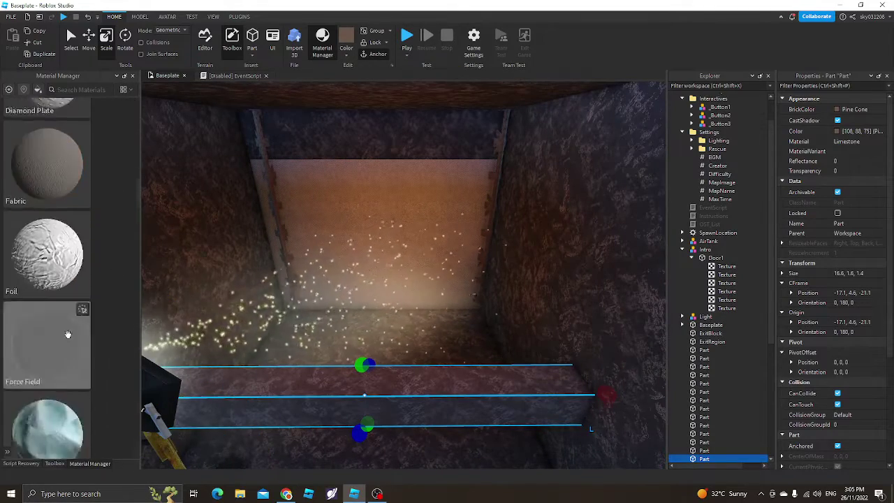
pyautogui.scroll(-10, 73, 318)
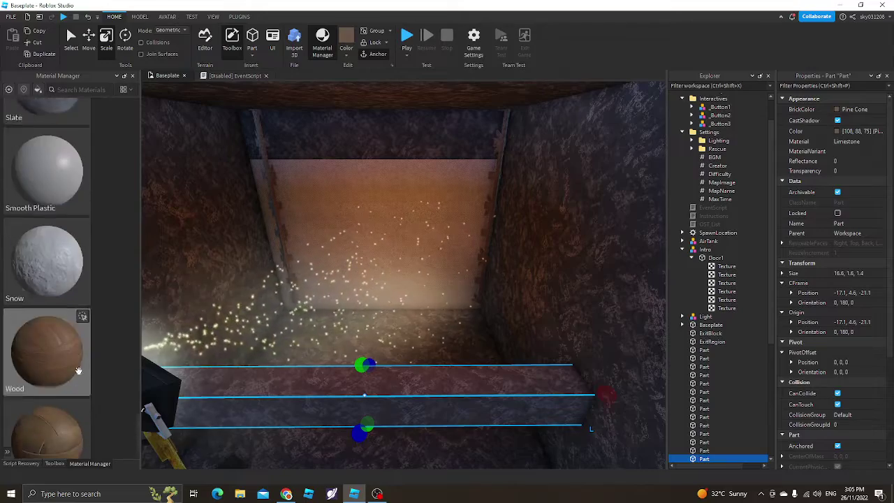
pyautogui.click(78, 377)
pyautogui.click(111, 248)
# - Lengthen the wooden crossbeam to 19 studs so its end runs into the side wall
pyautogui.moveTo(271, 283); pyautogui.dragTo(269, 284, button='right')
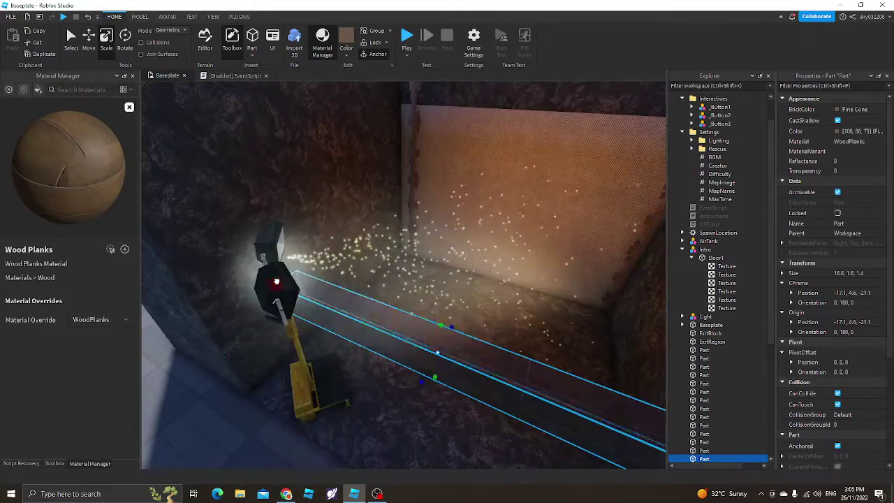
pyautogui.moveTo(276, 281); pyautogui.dragTo(266, 257)
pyautogui.press('w')
pyautogui.moveTo(265, 256); pyautogui.dragTo(249, 238, button='right')
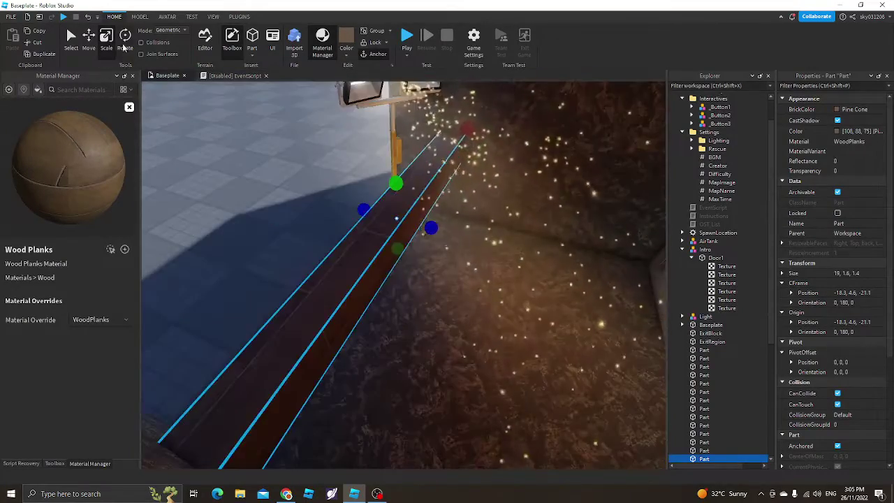
# - Rotate the wooden crossbeam to an orientation of 0, 170.87, 7.76 and lengthen it to 25.4 studs
pyautogui.click(124, 46)
pyautogui.moveTo(428, 249); pyautogui.dragTo(422, 259)
pyautogui.moveTo(366, 212); pyautogui.dragTo(363, 221)
pyautogui.click(106, 44)
pyautogui.moveTo(294, 175); pyautogui.dragTo(294, 171, button='right')
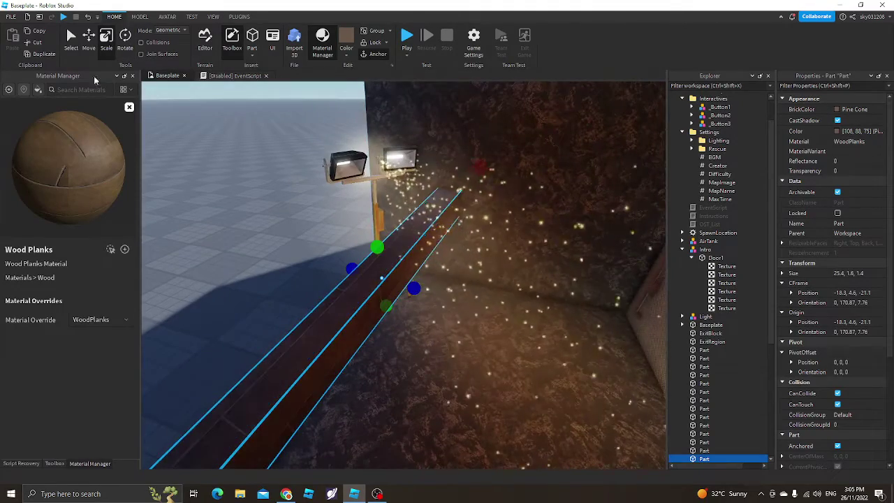
# - Move the slanted wooden beam further inside the walled area, towards the door
pyautogui.moveTo(484, 314); pyautogui.dragTo(483, 314, button='right')
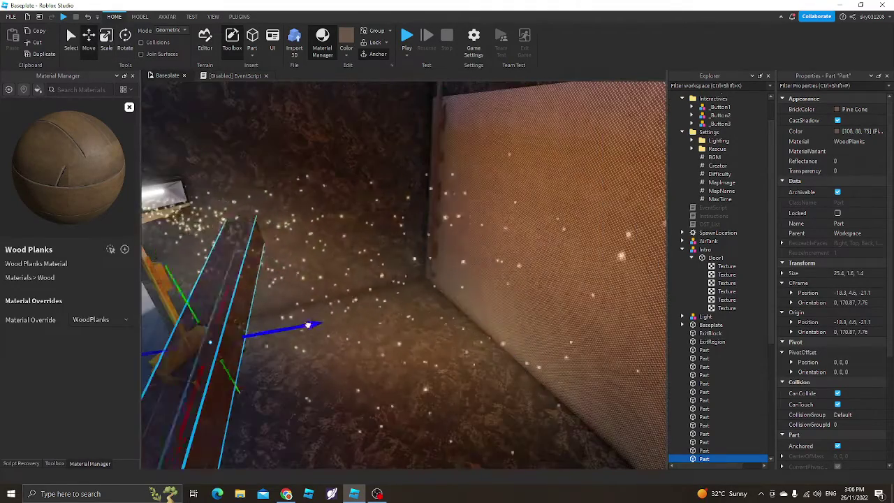
pyautogui.moveTo(308, 324); pyautogui.dragTo(409, 299)
pyautogui.moveTo(464, 271); pyautogui.dragTo(464, 270, button='right')
# - Duplicate the slanted beam, raise the copy and tilt it nearly upright to an orientation of 0, 170.87, 72.49
pyautogui.hotkey('ctrl', 'd')
pyautogui.moveTo(504, 257); pyautogui.dragTo(503, 236)
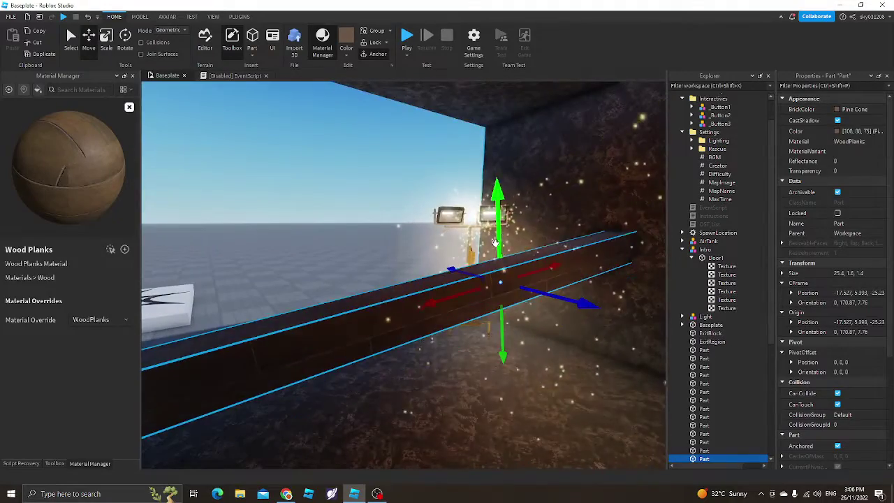
pyautogui.moveTo(503, 235); pyautogui.dragTo(502, 234, button='right')
pyautogui.moveTo(503, 234)
pyautogui.mouseDown()
pyautogui.moveTo(505, 212)
pyautogui.moveTo(504, 230)
pyautogui.mouseUp()
pyautogui.click(126, 43)
pyautogui.moveTo(458, 300); pyautogui.dragTo(500, 297)
pyautogui.moveTo(501, 293); pyautogui.dragTo(500, 294, button='right')
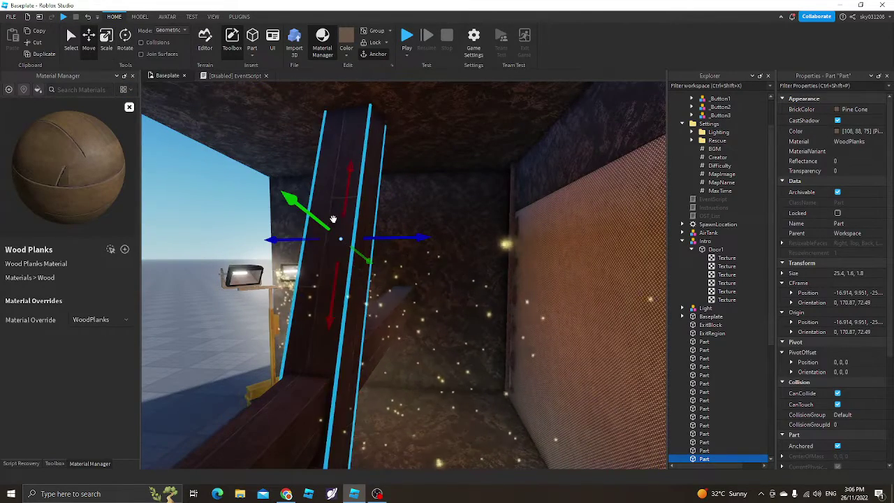
# - Shift the nearly upright beam towards the light-side wall and lower it to cross the slanted beam
pyautogui.moveTo(333, 219); pyautogui.dragTo(386, 233)
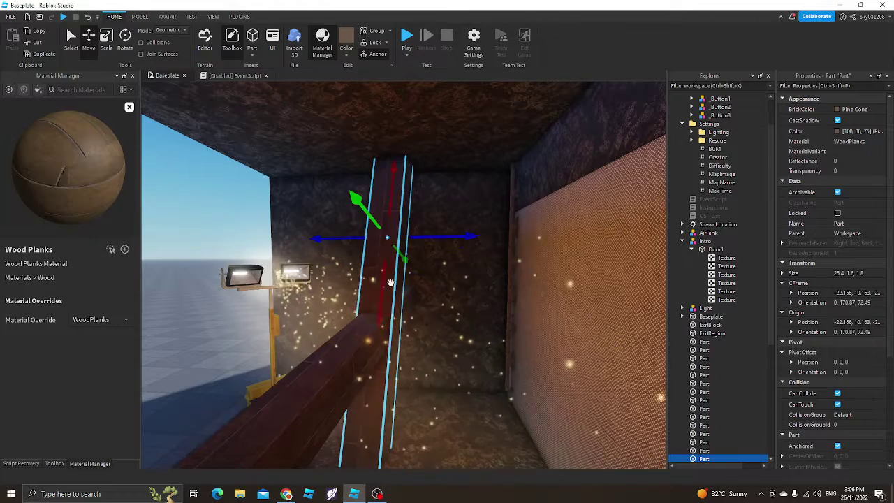
pyautogui.moveTo(382, 297); pyautogui.dragTo(377, 356)
pyautogui.moveTo(354, 283); pyautogui.dragTo(371, 292)
# - Duplicate the nearly upright beam and move the copy to the opposite side wall at the slanted beam's other end
pyautogui.moveTo(371, 292); pyautogui.dragTo(370, 292, button='right')
pyautogui.moveTo(371, 291); pyautogui.dragTo(268, 293)
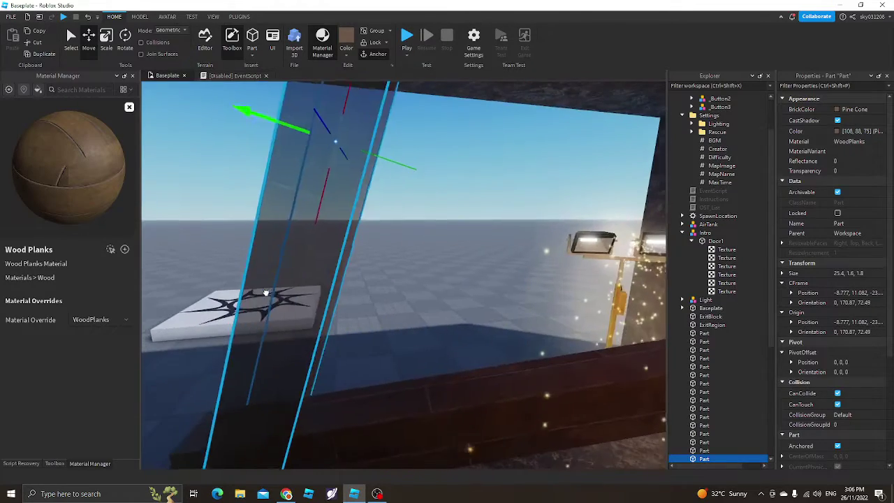
pyautogui.moveTo(318, 227); pyautogui.dragTo(302, 246)
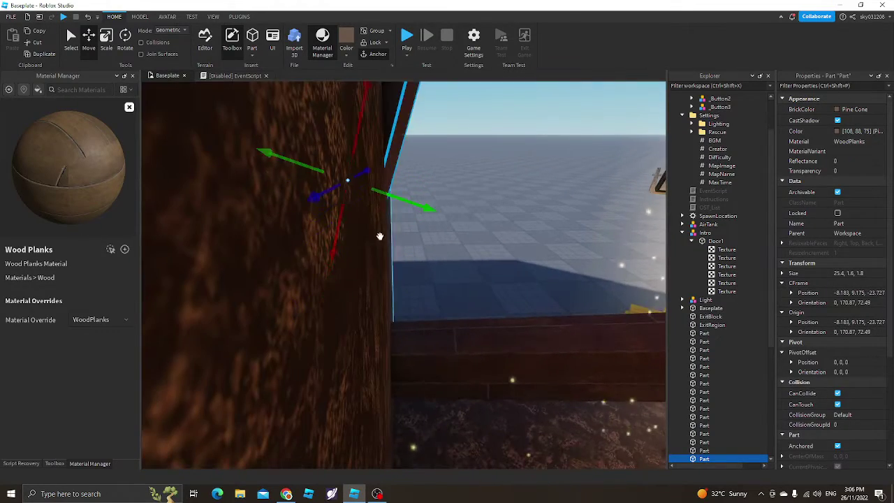
# - Move the copied nearly upright beam closer to the side wall opposite the light and adjust its tilt slightly
pyautogui.moveTo(423, 205); pyautogui.dragTo(563, 226)
pyautogui.press('s')
pyautogui.click(126, 42)
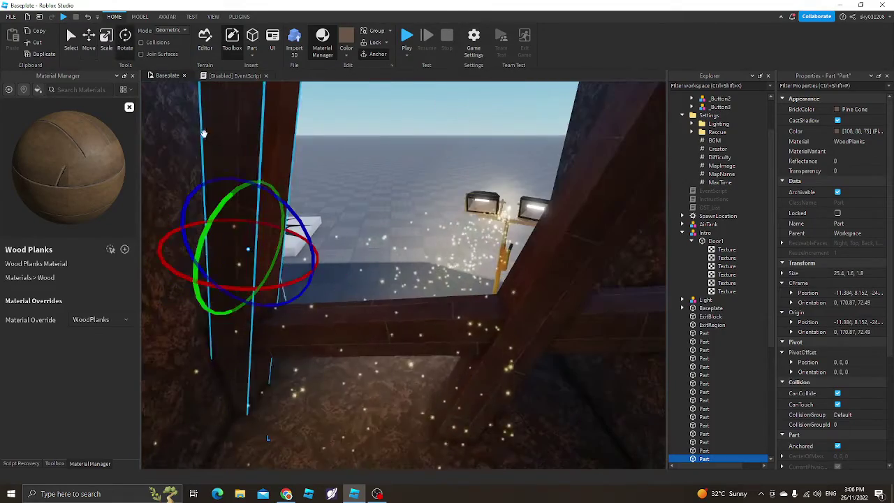
pyautogui.moveTo(305, 223); pyautogui.dragTo(293, 186)
pyautogui.click(363, 231)
pyautogui.moveTo(364, 235); pyautogui.dragTo(375, 268, button='right')
pyautogui.press('s')
pyautogui.press('s')
pyautogui.press('s')
pyautogui.press('w')
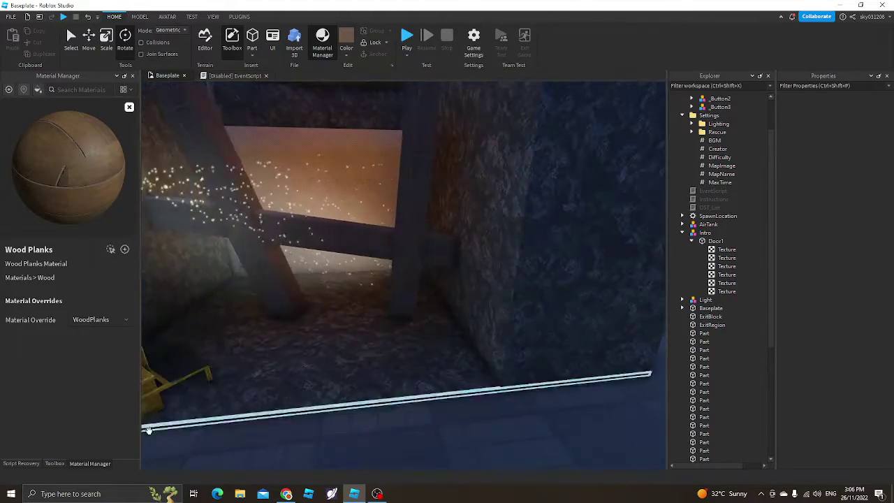
pyautogui.press('a')
# - Search the model library for Box and browse the results for a wooden crate
pyautogui.click(54, 464)
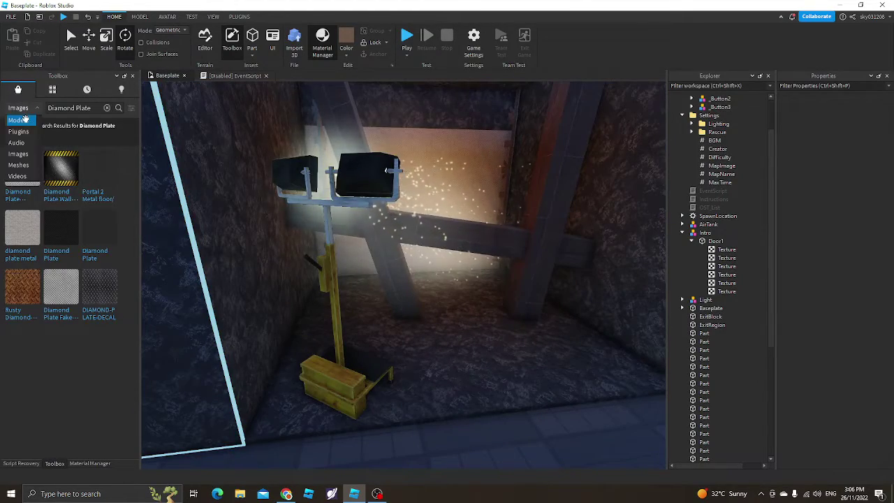
pyautogui.click(21, 120)
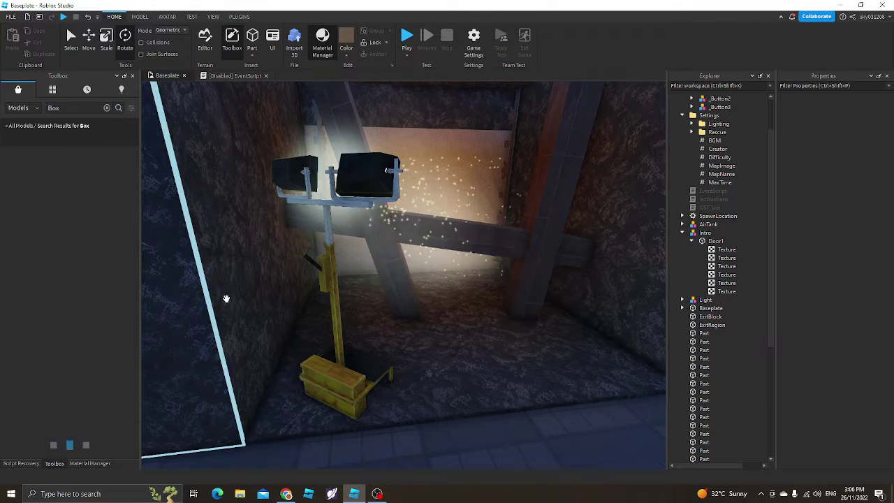
pyautogui.press('s')
pyautogui.moveTo(226, 298); pyautogui.dragTo(440, 345, button='right')
pyautogui.moveTo(280, 279); pyautogui.dragTo(310, 276, button='right')
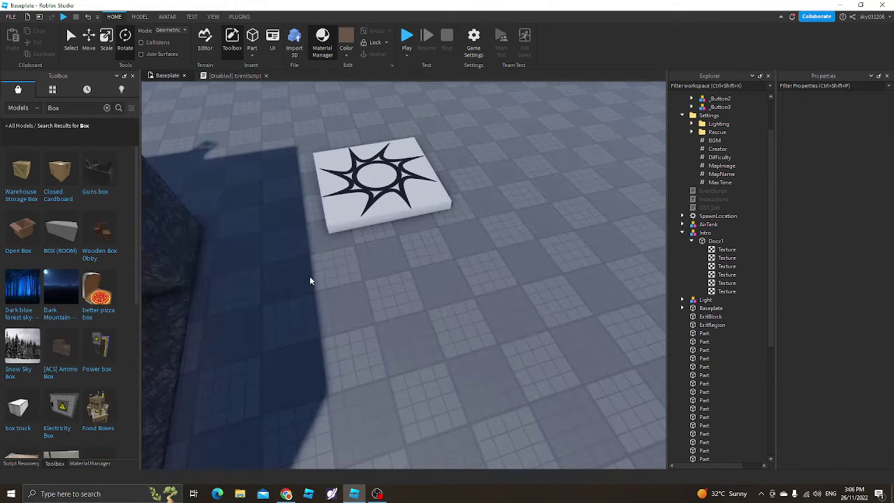
pyautogui.scroll(-5, 75, 338)
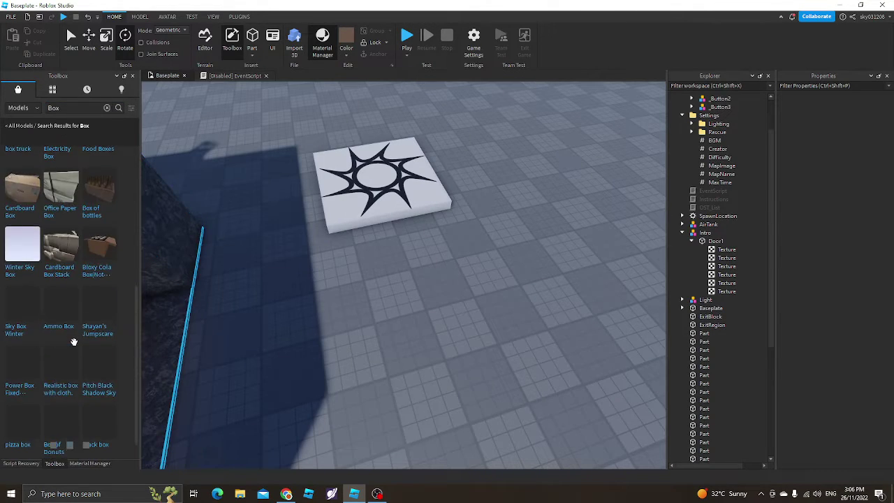
pyautogui.scroll(-4, 72, 284)
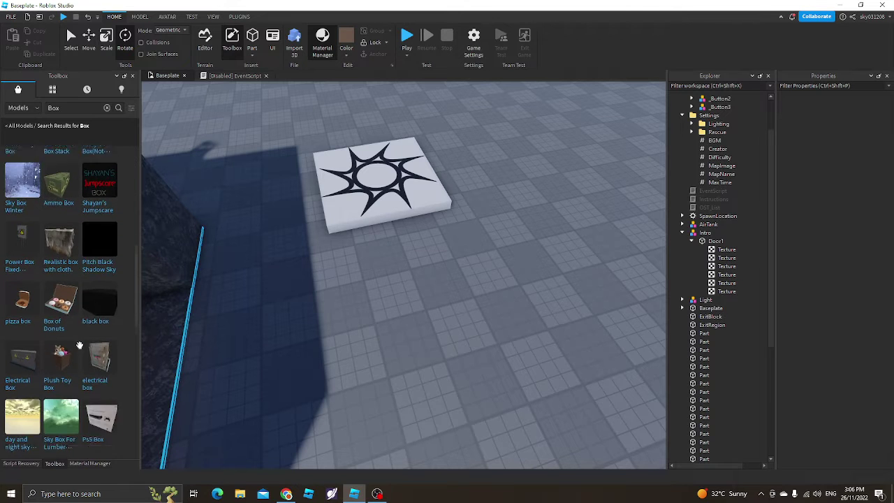
pyautogui.scroll(-3, 77, 356)
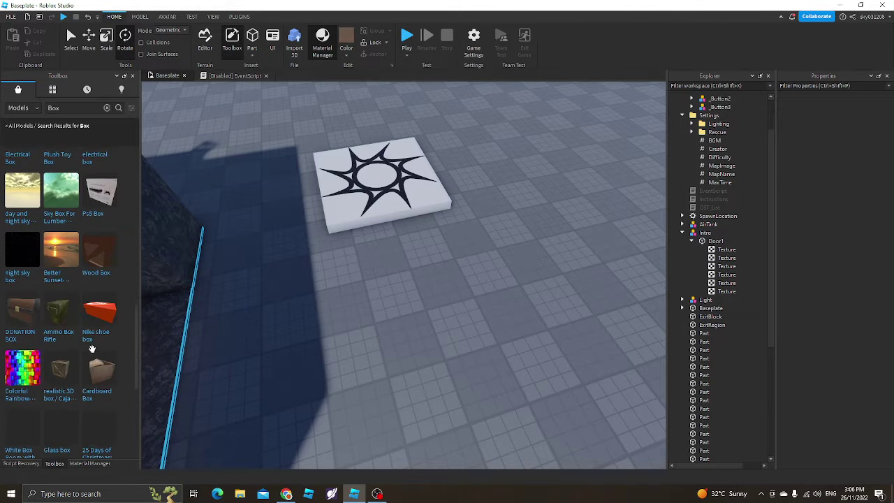
# - Insert the Wood Box model beside the spawn pad and turn it to an orientation of -0.02, -90.72, 0
pyautogui.click(99, 251)
pyautogui.moveTo(500, 327); pyautogui.dragTo(497, 325, button='right')
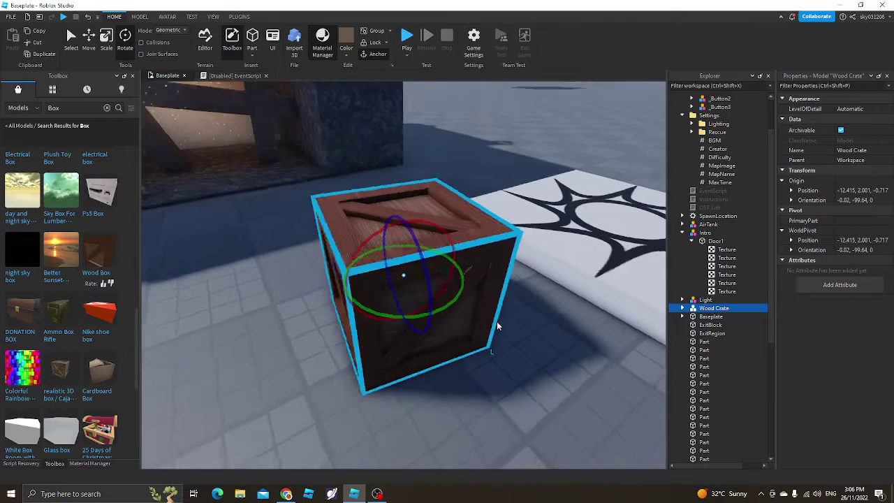
pyautogui.moveTo(449, 312); pyautogui.dragTo(462, 304)
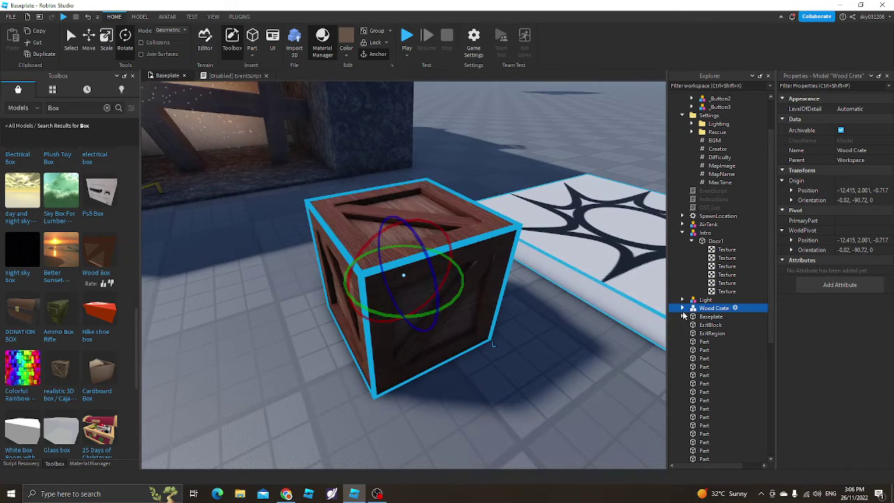
# - Delete the wood crate beside the spawn pad
pyautogui.scroll(-3, 734, 325)
pyautogui.moveTo(746, 254)
pyautogui.mouseDown()
pyautogui.moveTo(734, 360)
pyautogui.moveTo(732, 256)
pyautogui.mouseUp()
pyautogui.click(379, 323)
pyautogui.press('Delete')
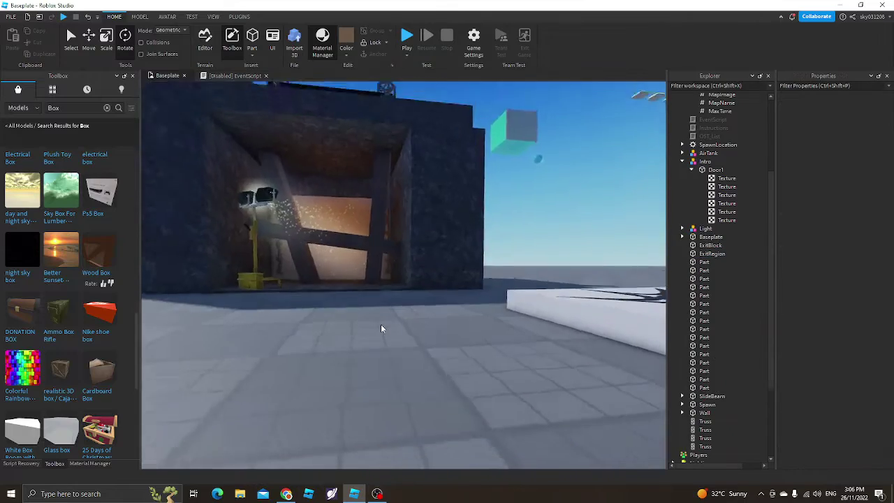